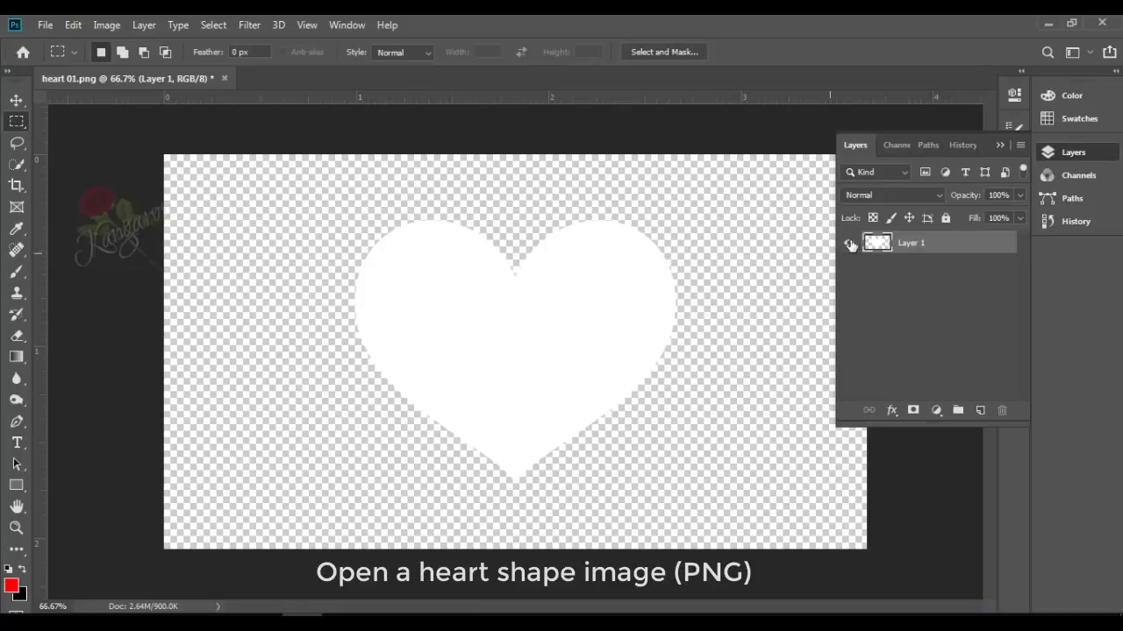
# - In Image Size, set resolution 300 and width 600 px so the heart becomes 600 × 338
pyautogui.click(849, 245)
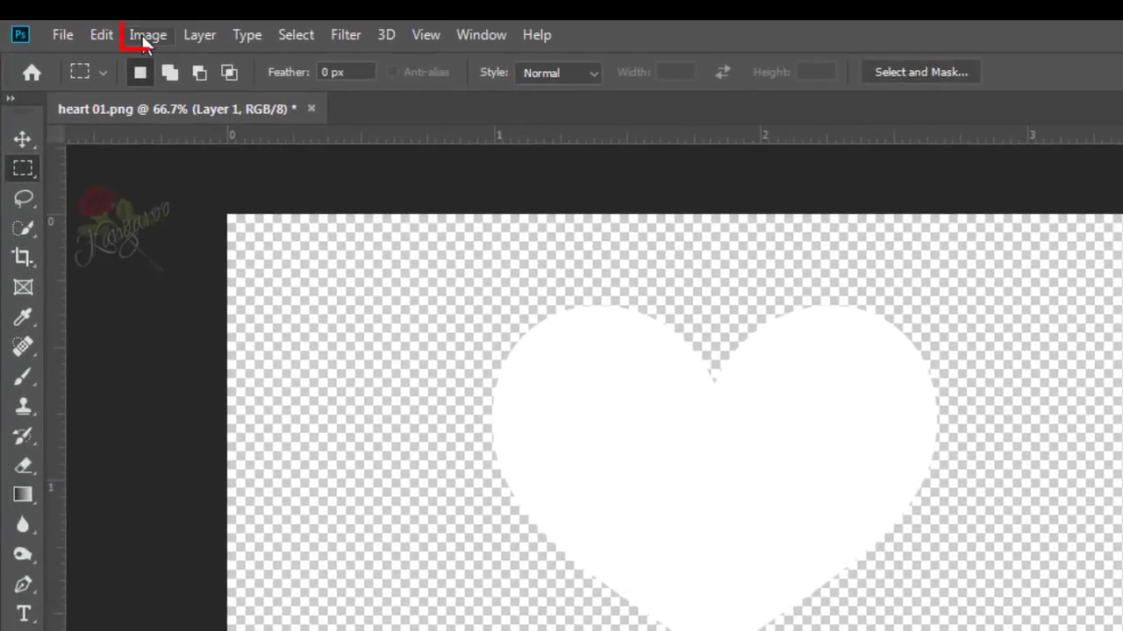
pyautogui.click(145, 39)
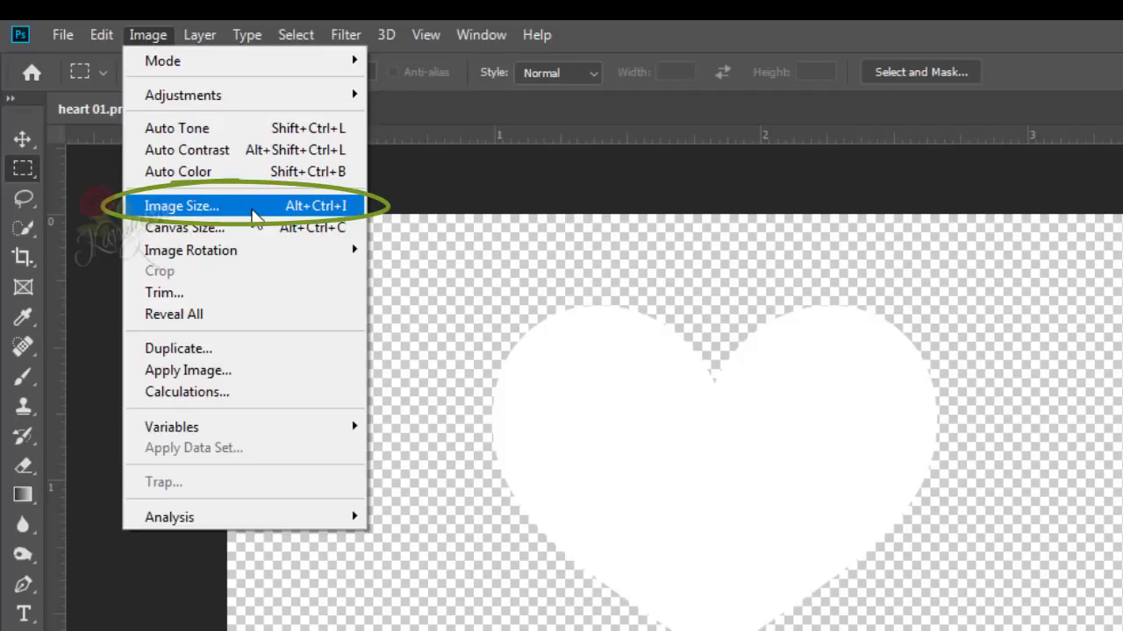
pyautogui.click(252, 211)
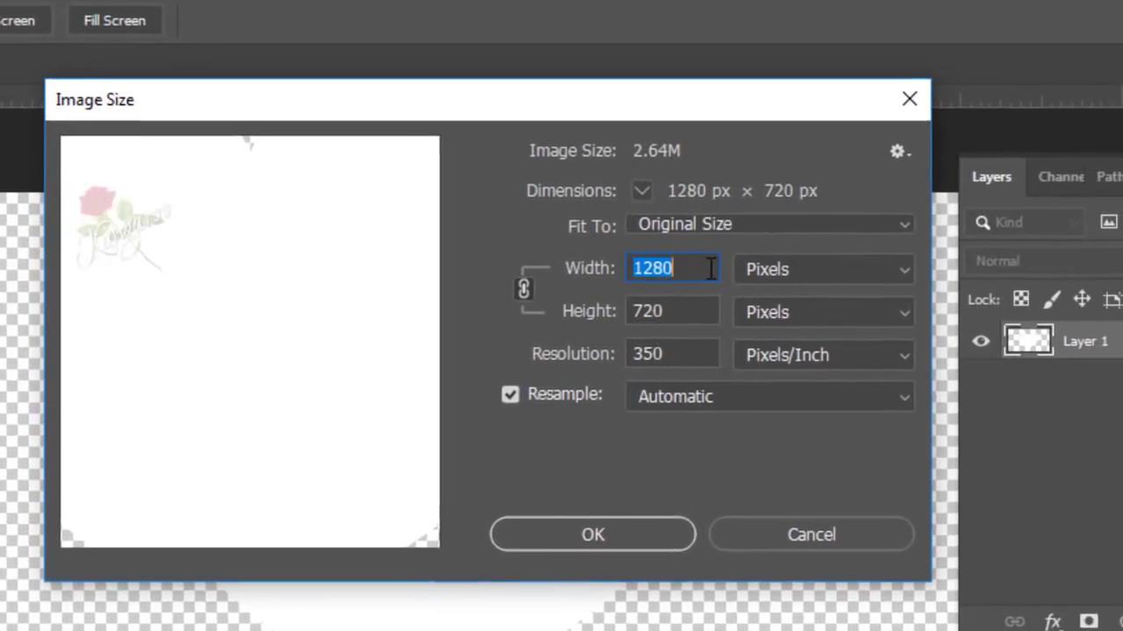
pyautogui.click(519, 356)
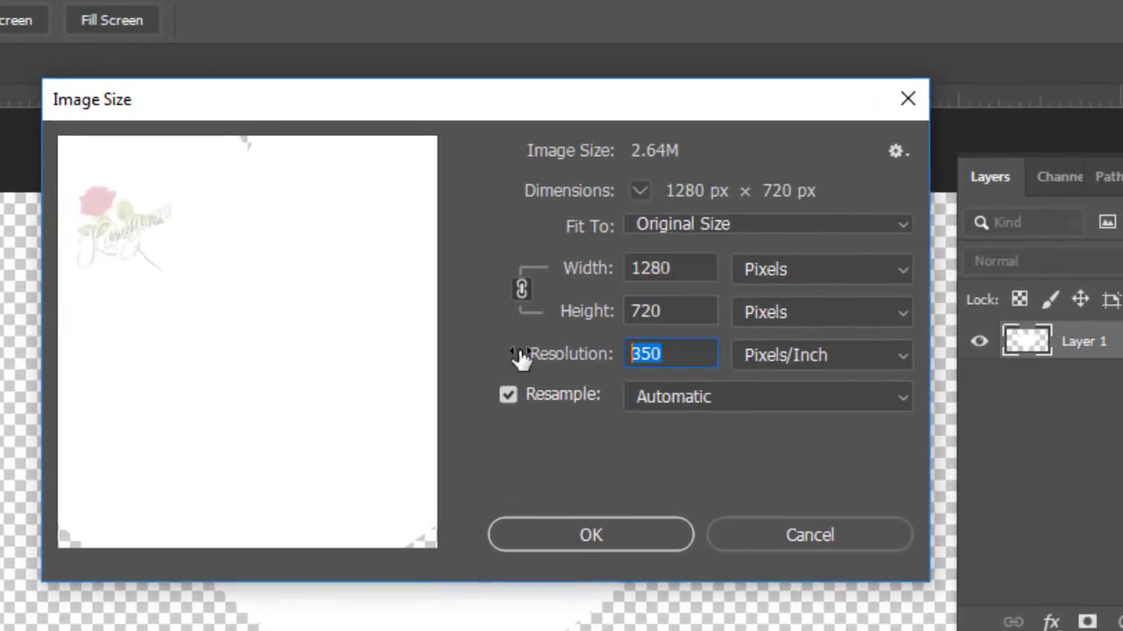
pyautogui.write('300')
pyautogui.click(681, 272)
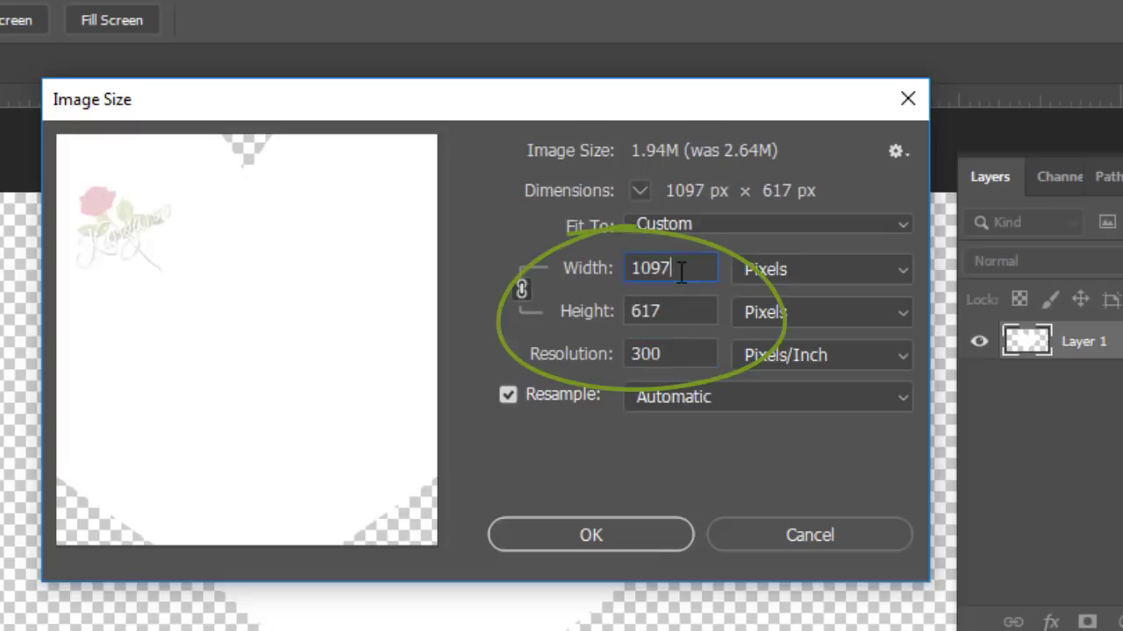
pyautogui.click(614, 272)
pyautogui.write('600')
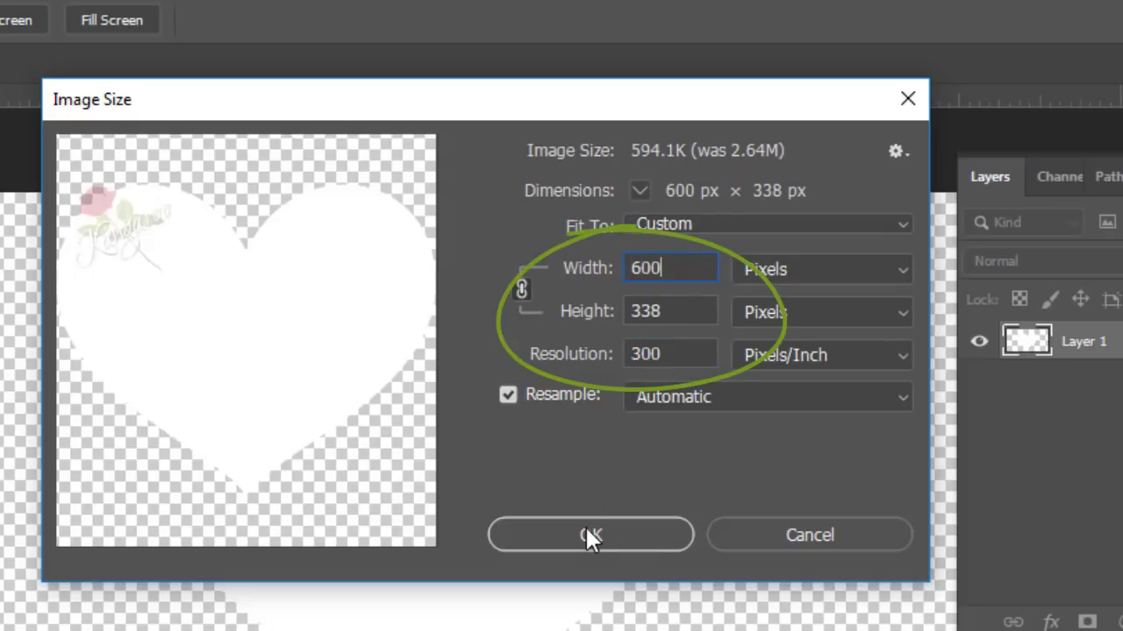
pyautogui.click(587, 537)
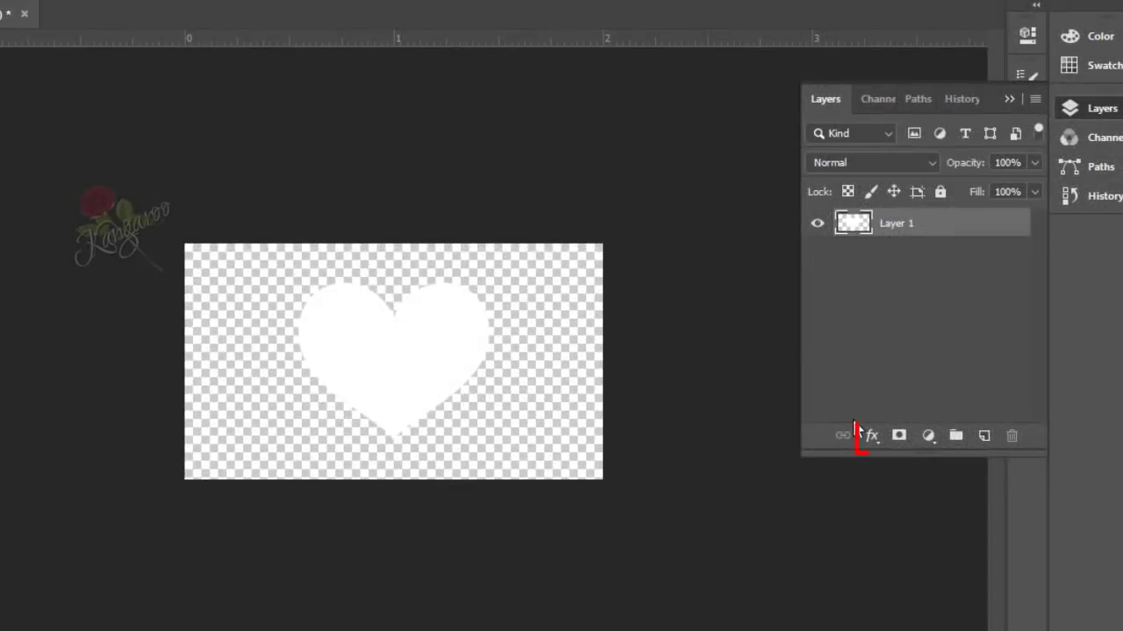
# - Add a black Color Overlay at 30% opacity to the heart layer
pyautogui.click(867, 436)
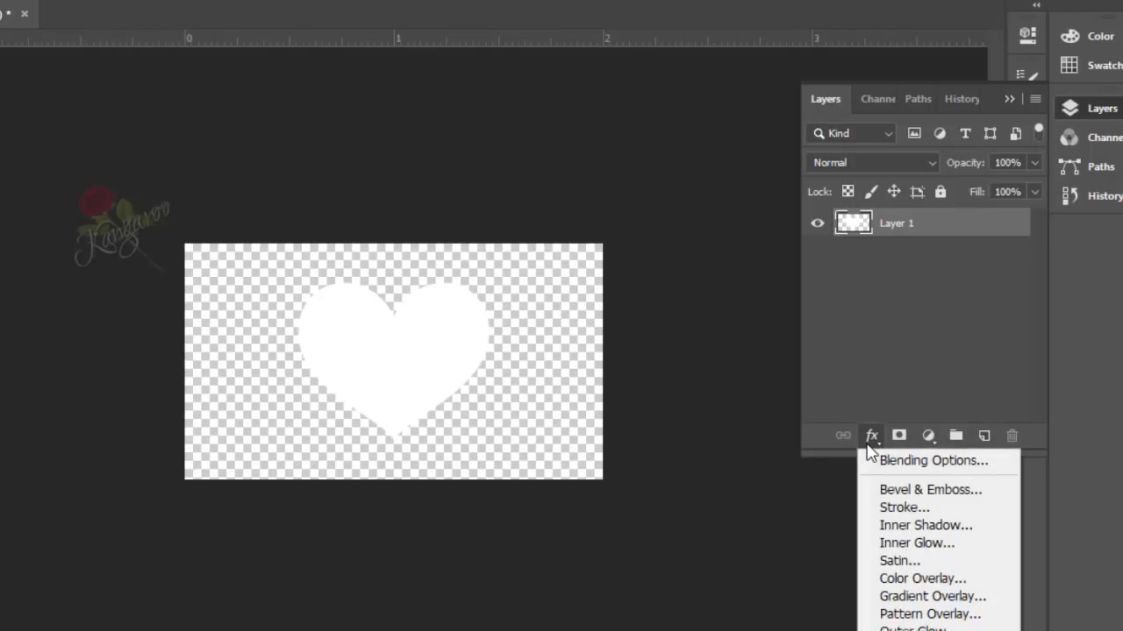
pyautogui.click(912, 579)
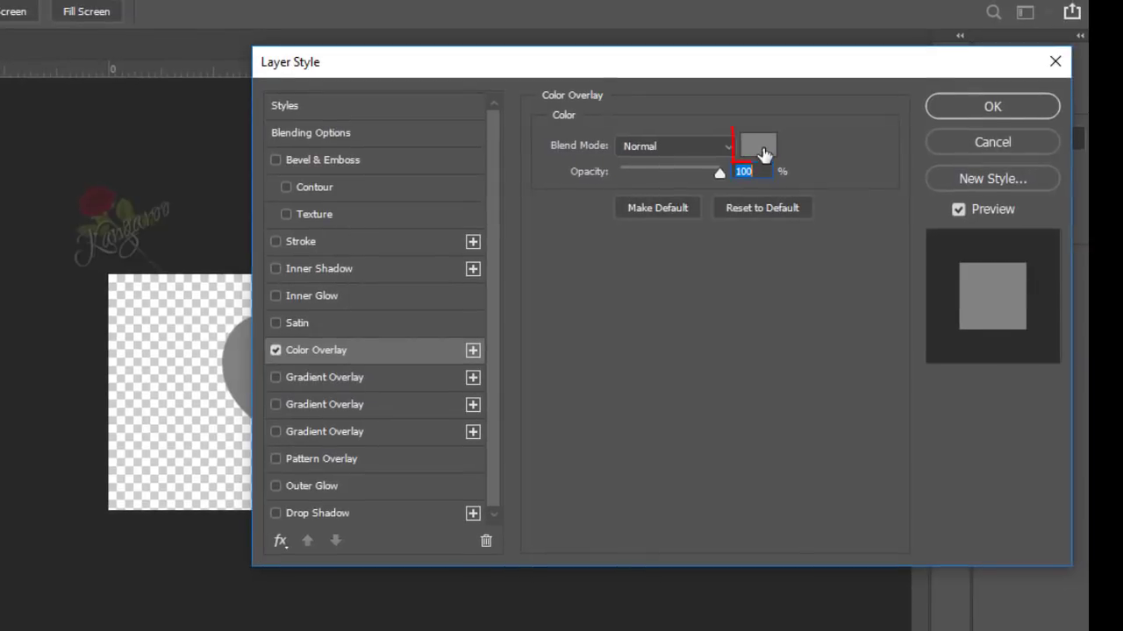
pyautogui.click(760, 146)
pyautogui.moveTo(413, 484); pyautogui.dragTo(307, 555)
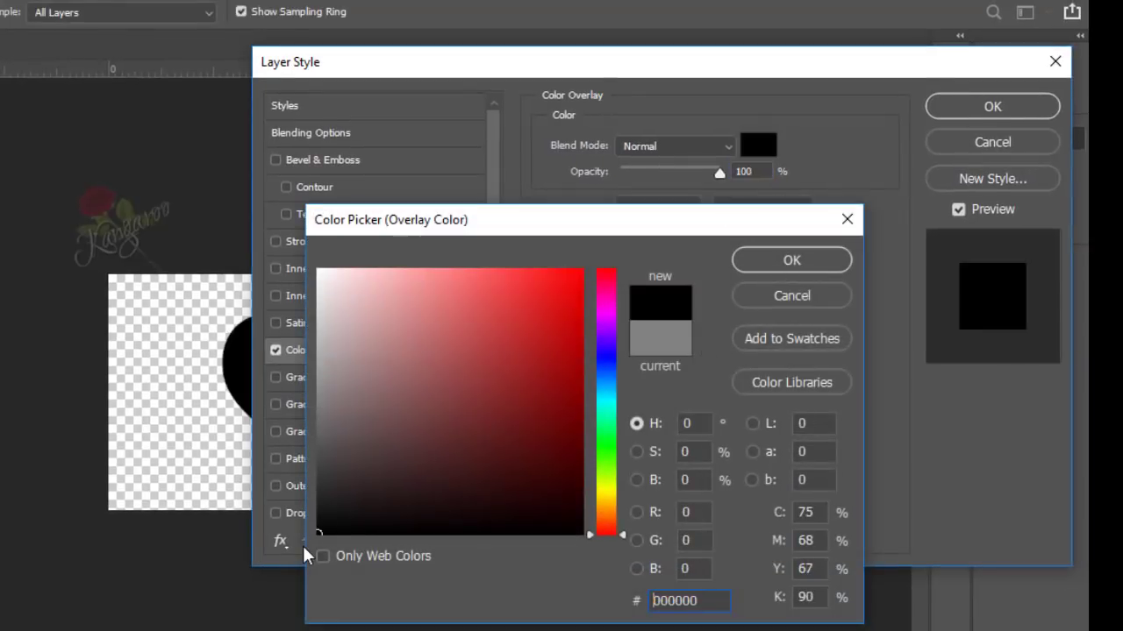
pyautogui.click(797, 256)
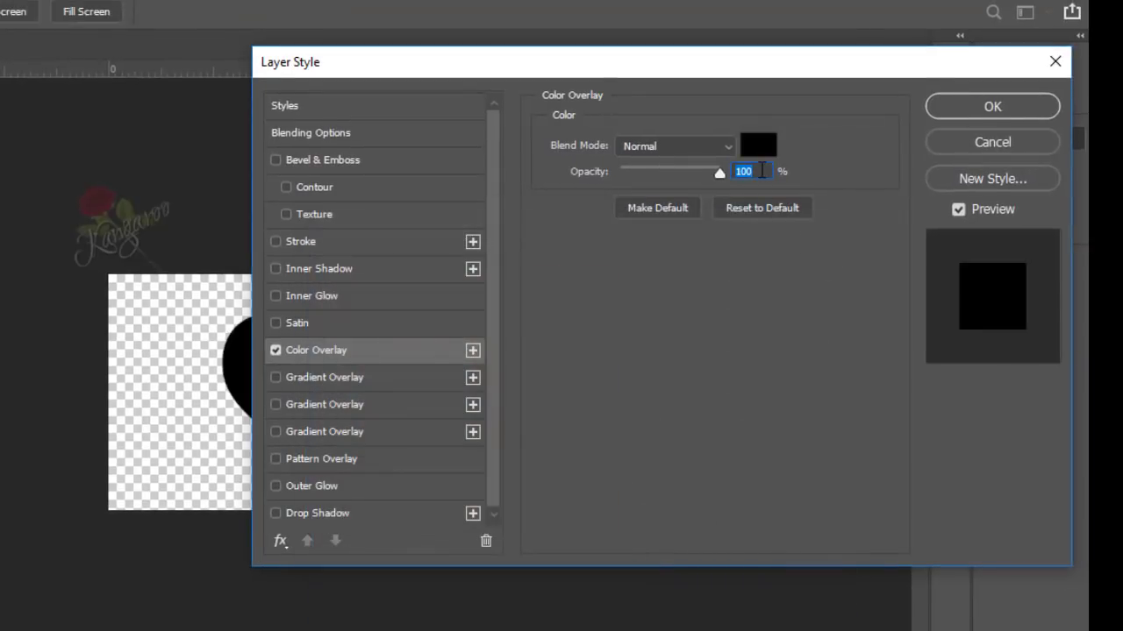
pyautogui.write('30')
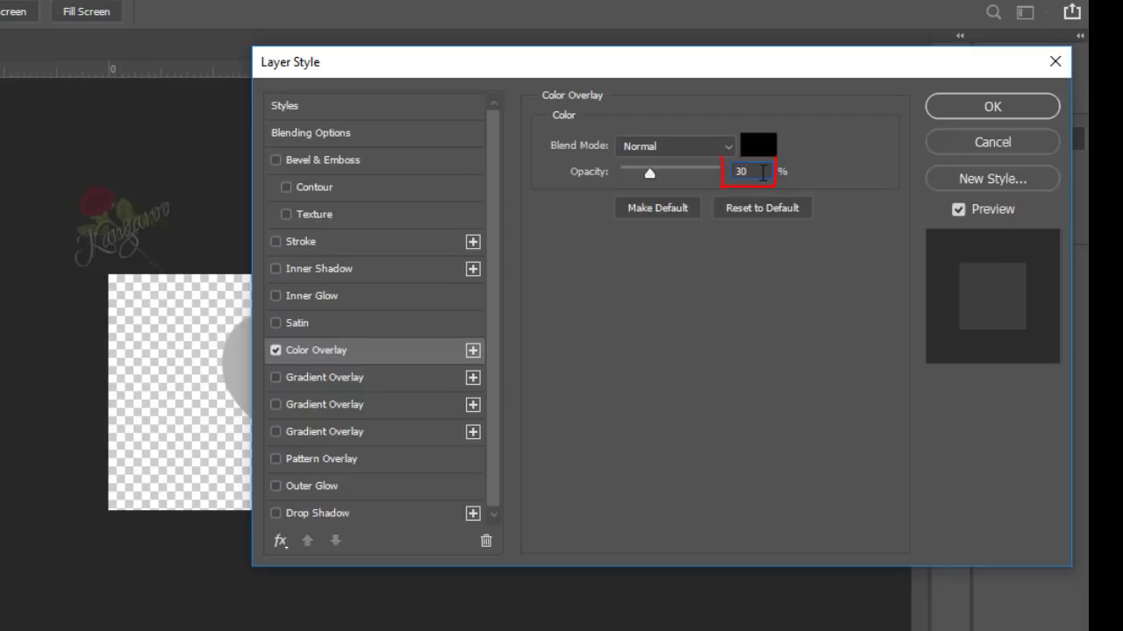
# - Add a 7 px stroke positioned at the centre of the heart's edge
pyautogui.click(388, 237)
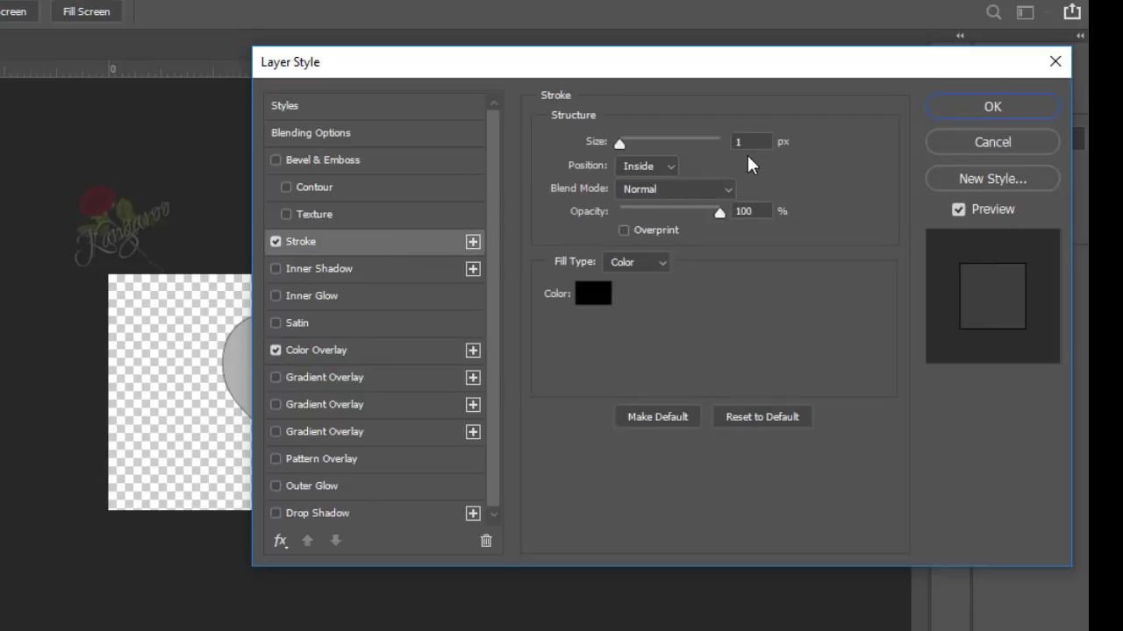
pyautogui.click(754, 142)
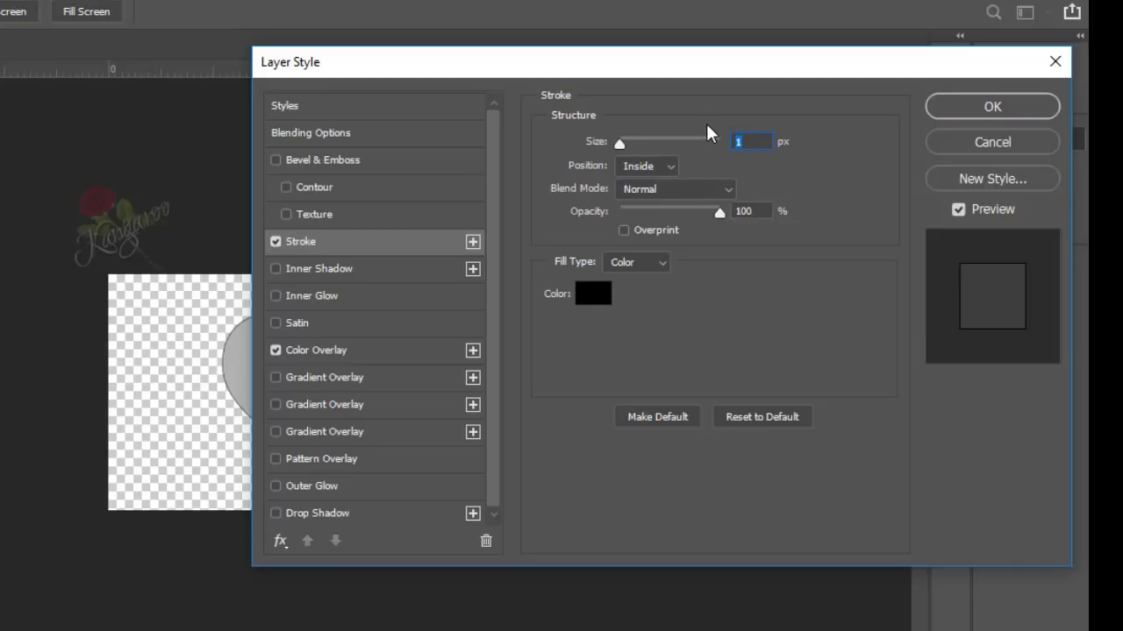
pyautogui.write('7')
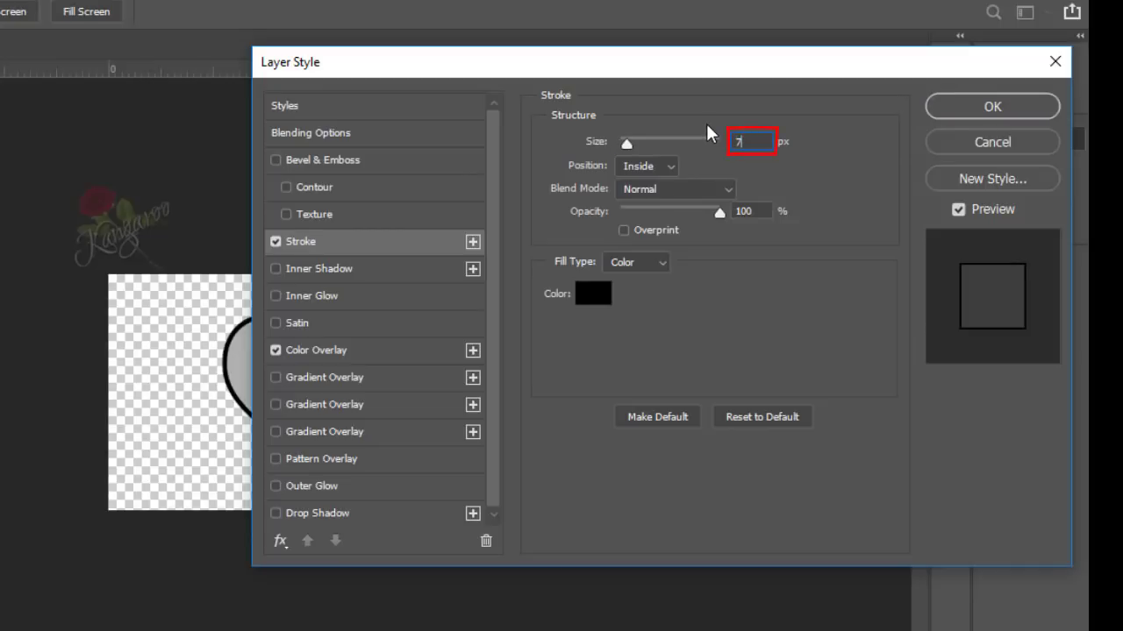
pyautogui.click(672, 167)
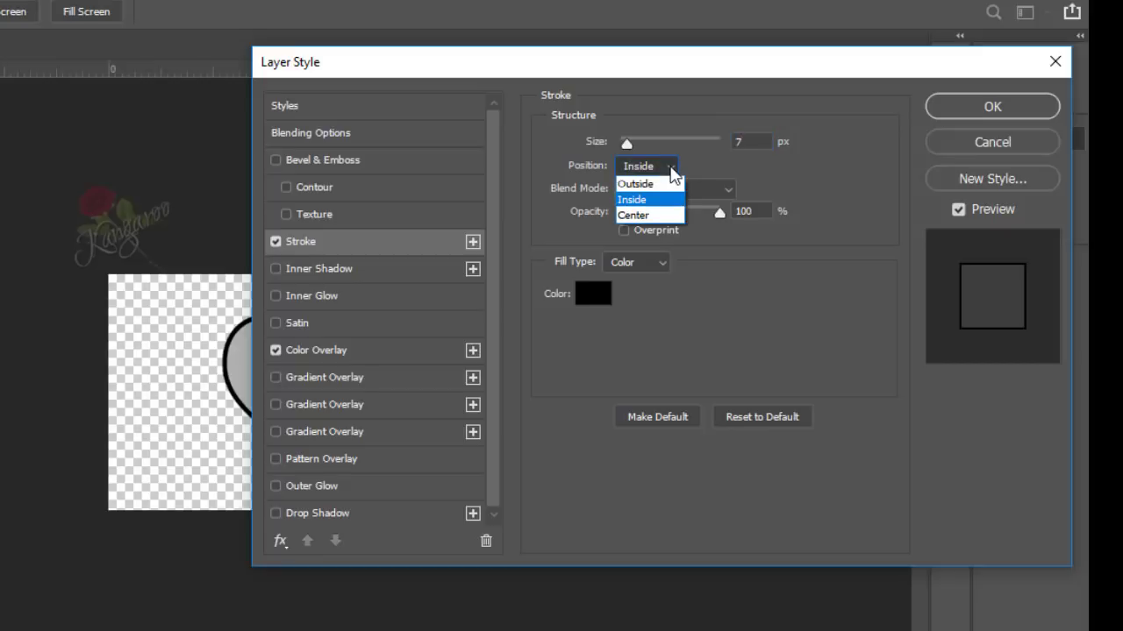
pyautogui.click(663, 219)
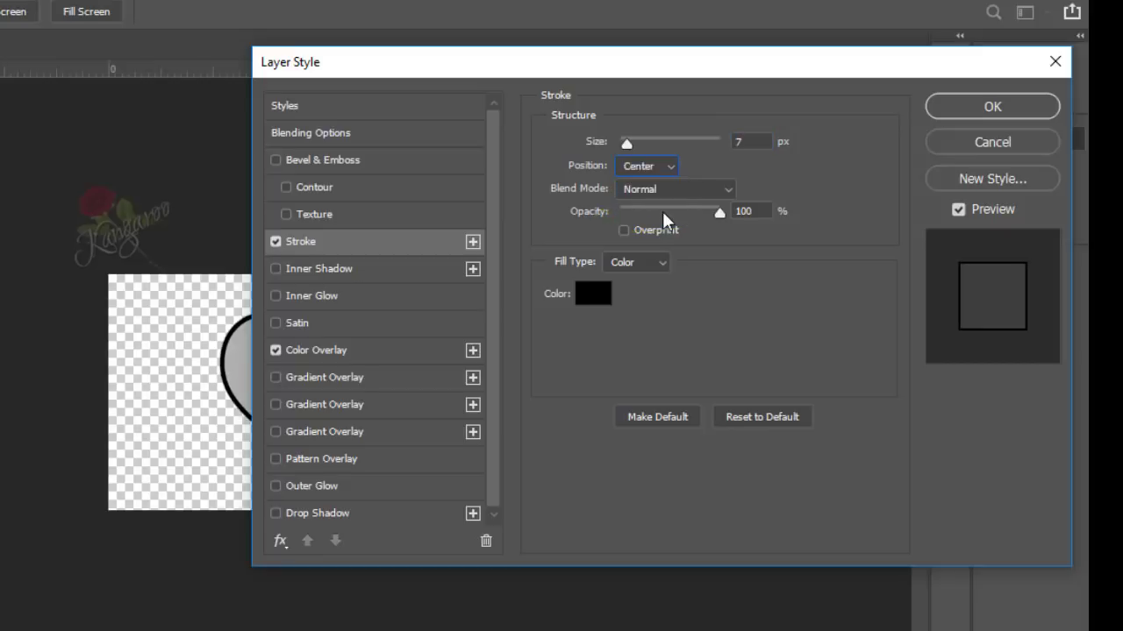
# - Keep the stroke colour black and apply the overlay and stroke styles
pyautogui.click(594, 294)
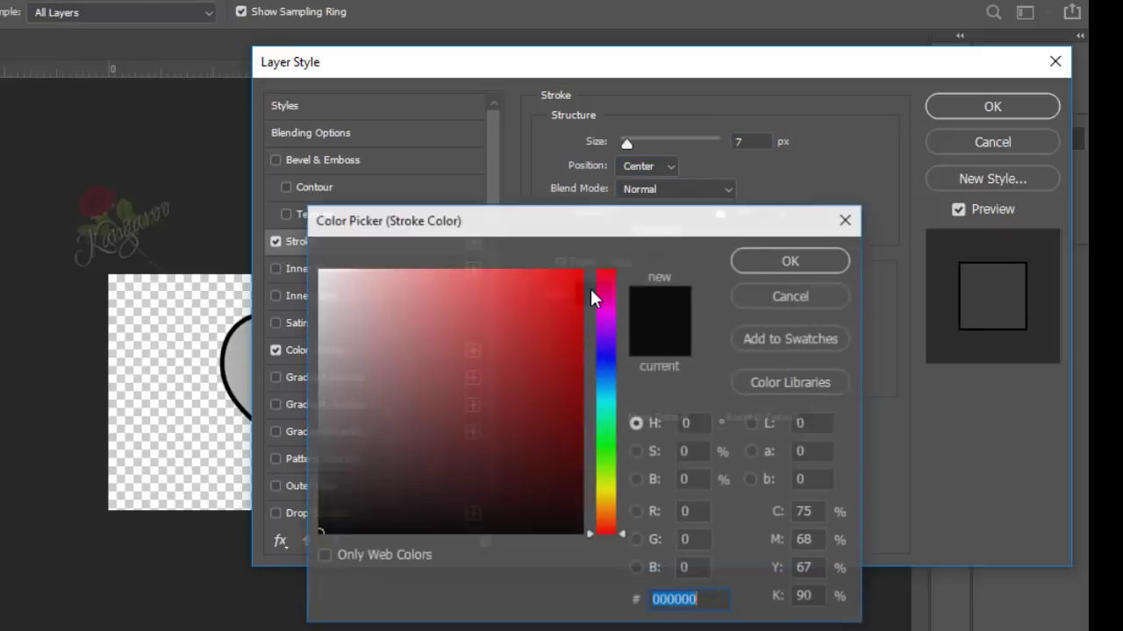
pyautogui.moveTo(344, 508); pyautogui.dragTo(300, 544)
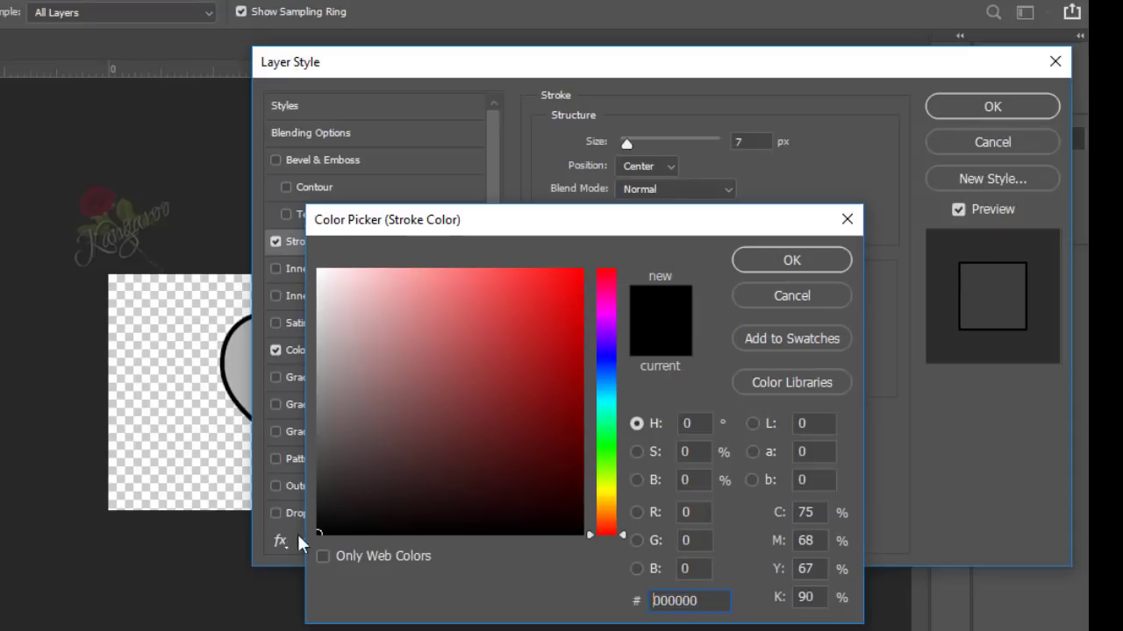
pyautogui.click(754, 263)
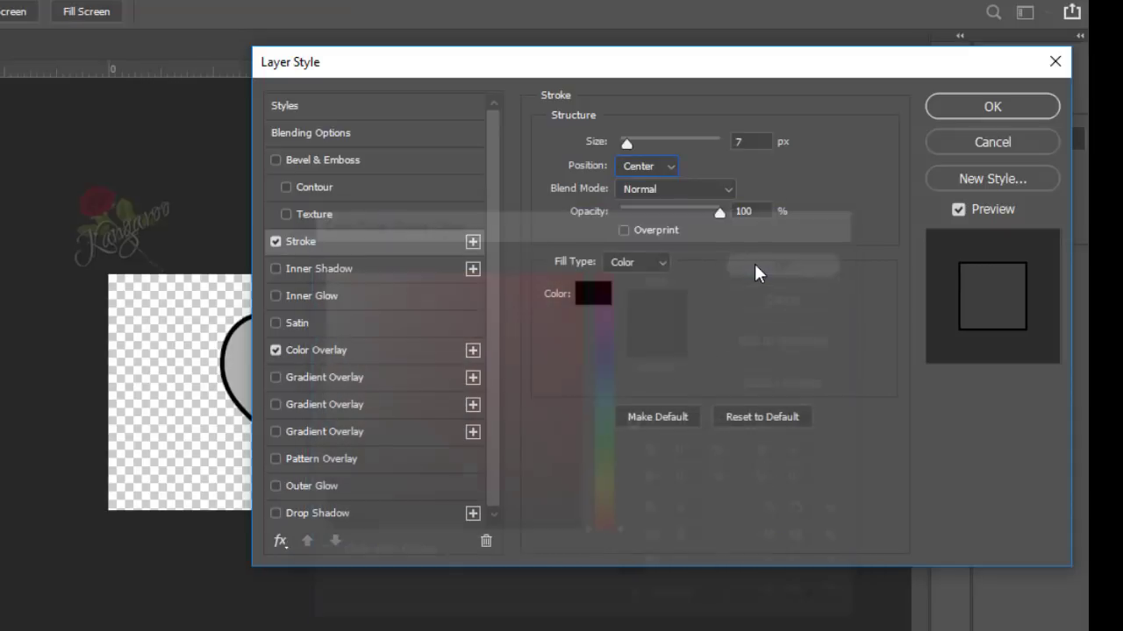
pyautogui.click(941, 108)
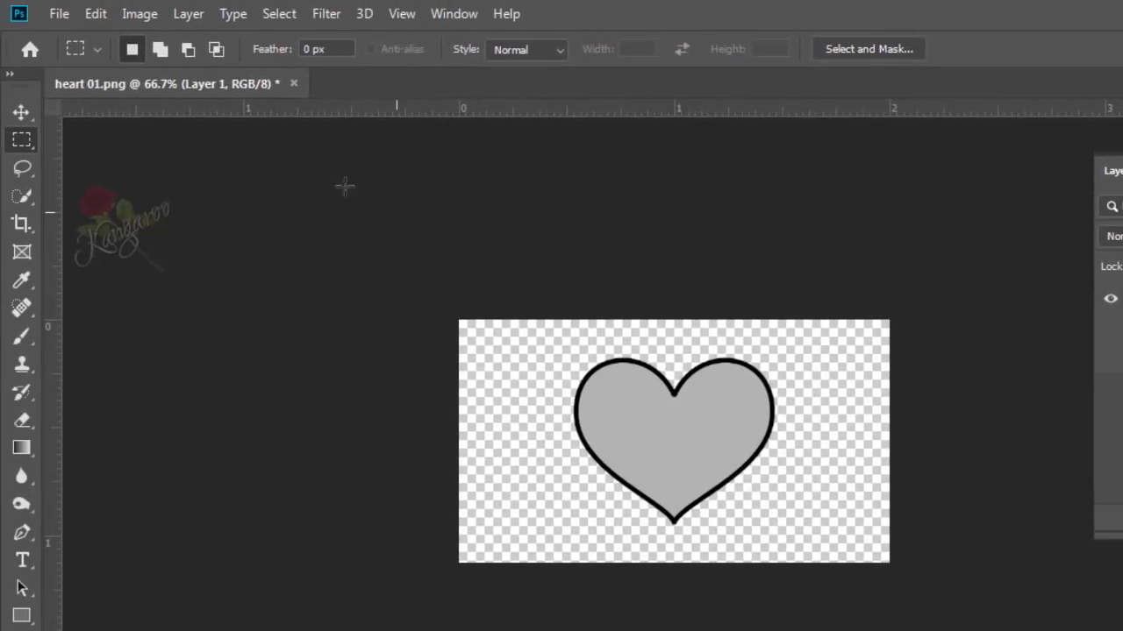
# - Define a brush preset from the outlined heart, named 'heart 01'
pyautogui.click(95, 16)
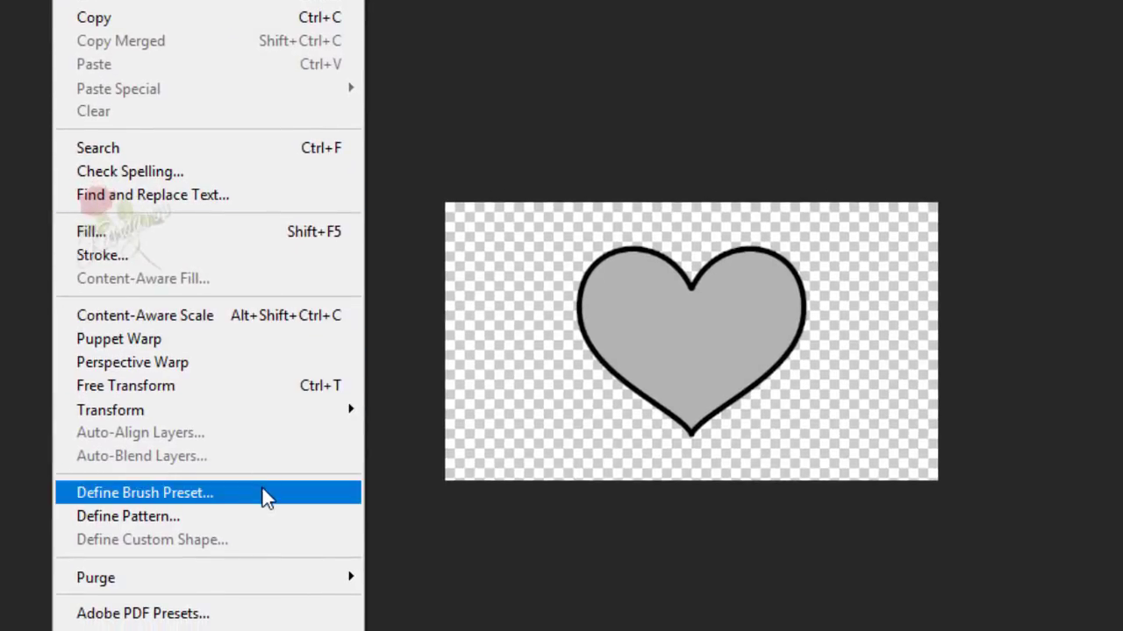
pyautogui.click(265, 495)
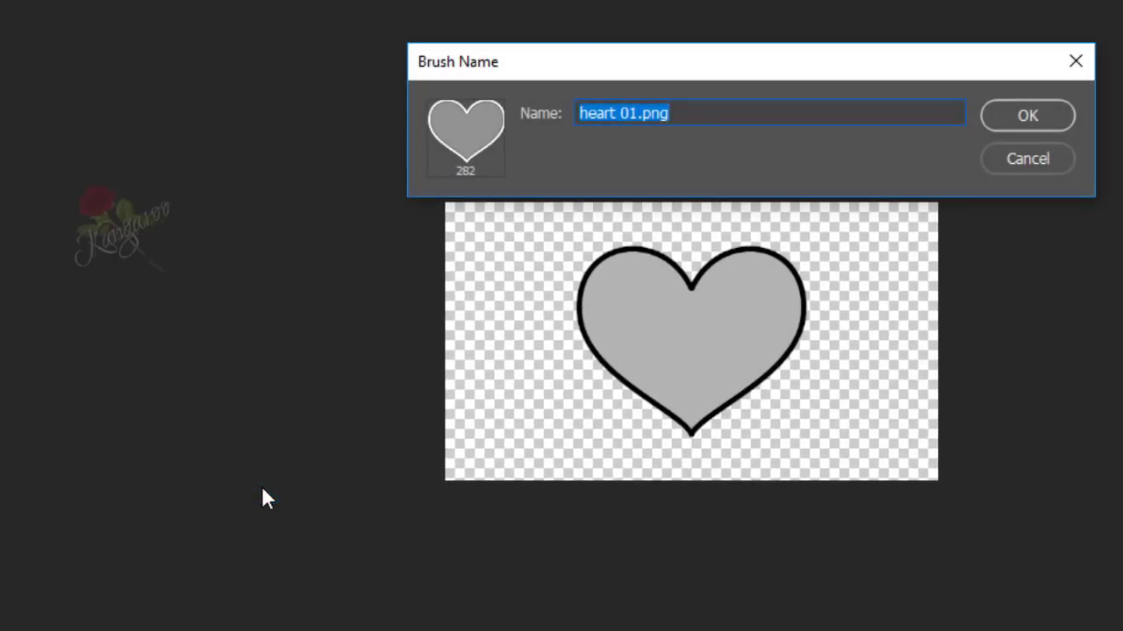
pyautogui.click(694, 113)
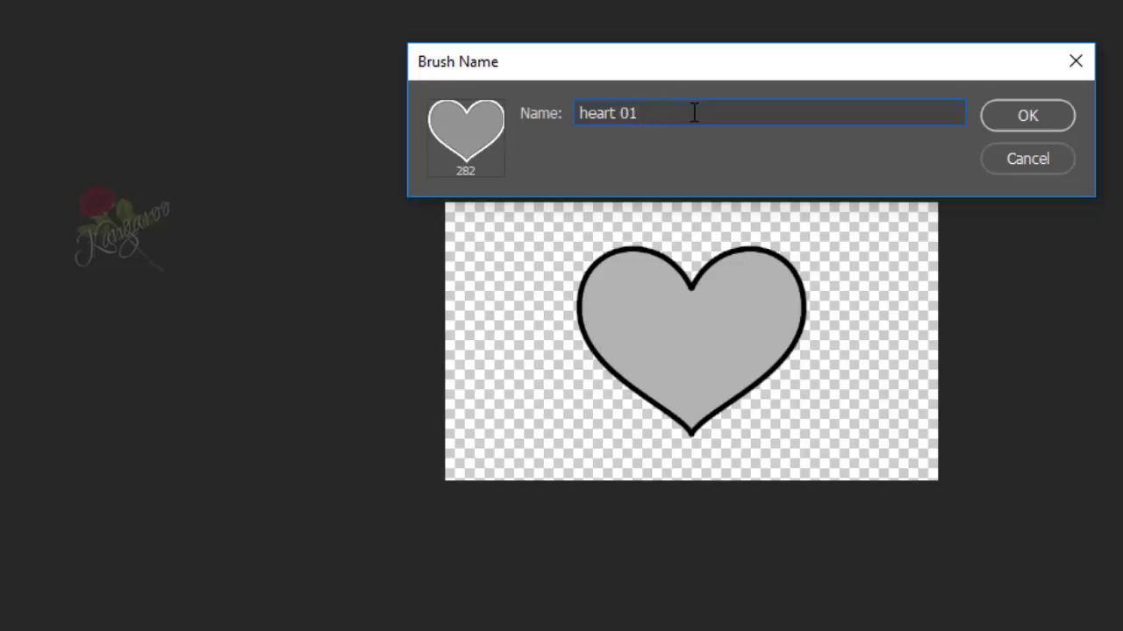
pyautogui.click(1047, 123)
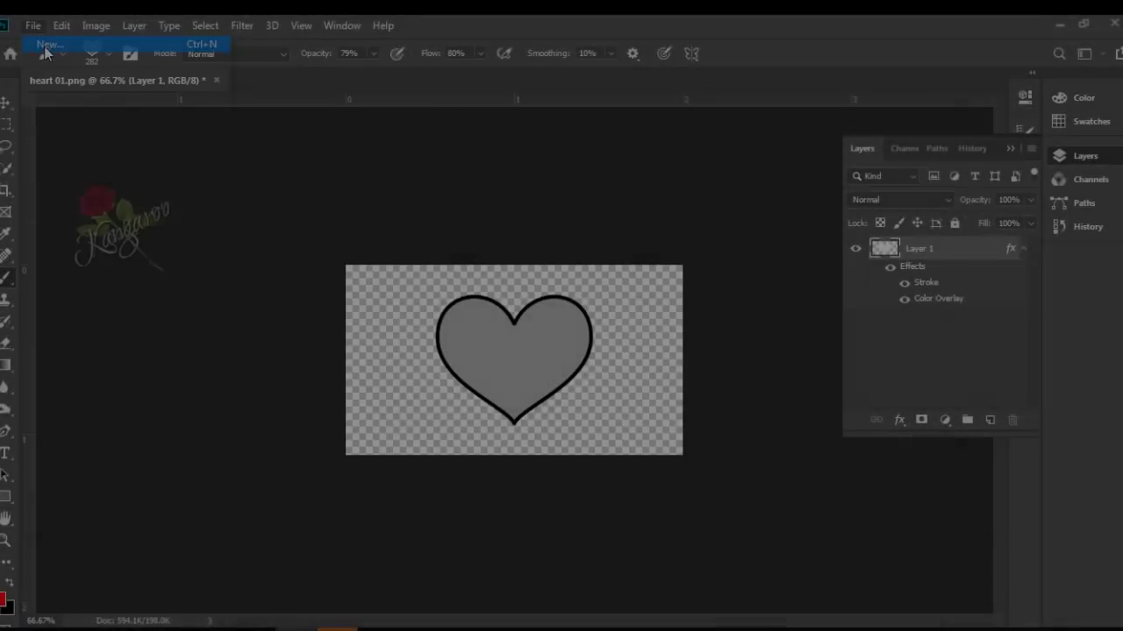
# - Create a new white document, Untitled-1, at 1280 × 720 px and 300 ppi
pyautogui.hotkey('ctrl', 'n')
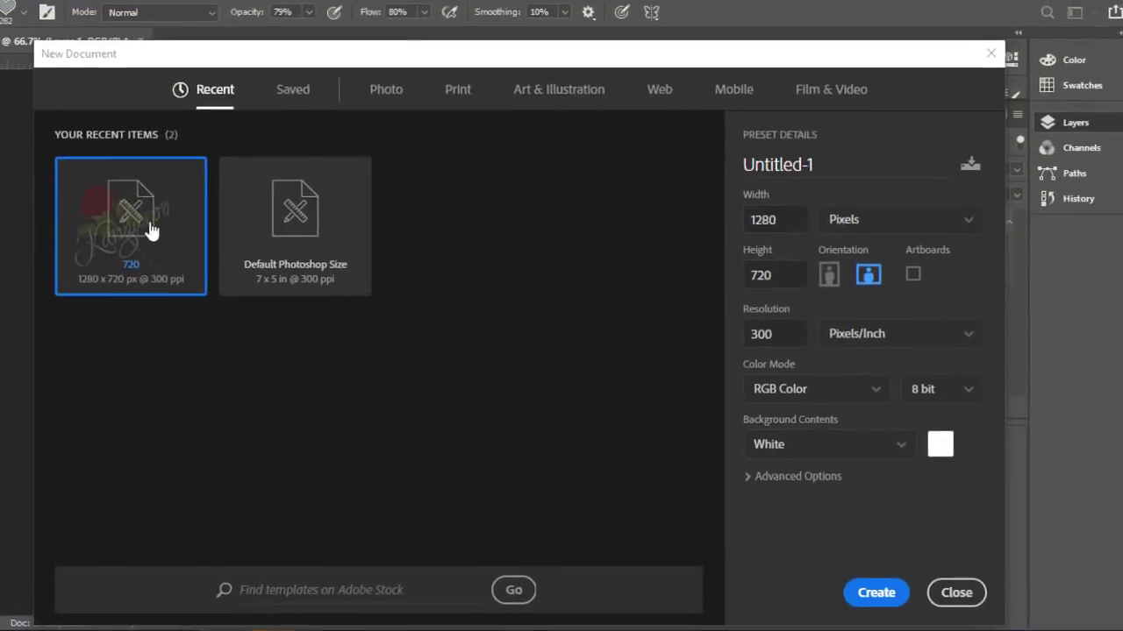
pyautogui.doubleClick(608, 80)
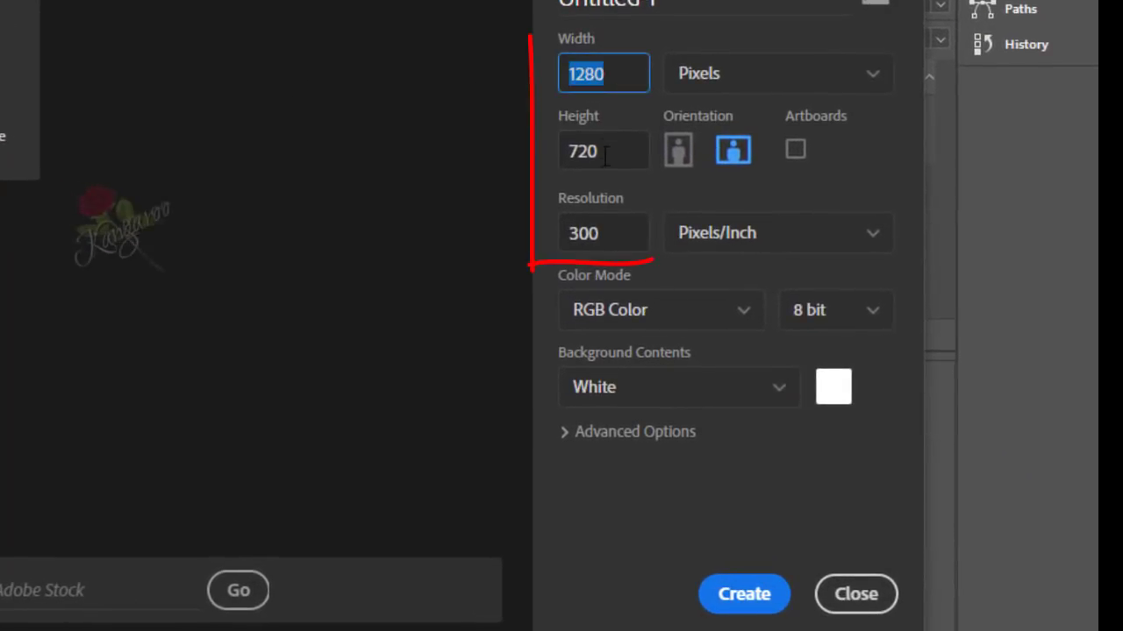
pyautogui.doubleClick(604, 151)
pyautogui.doubleClick(613, 221)
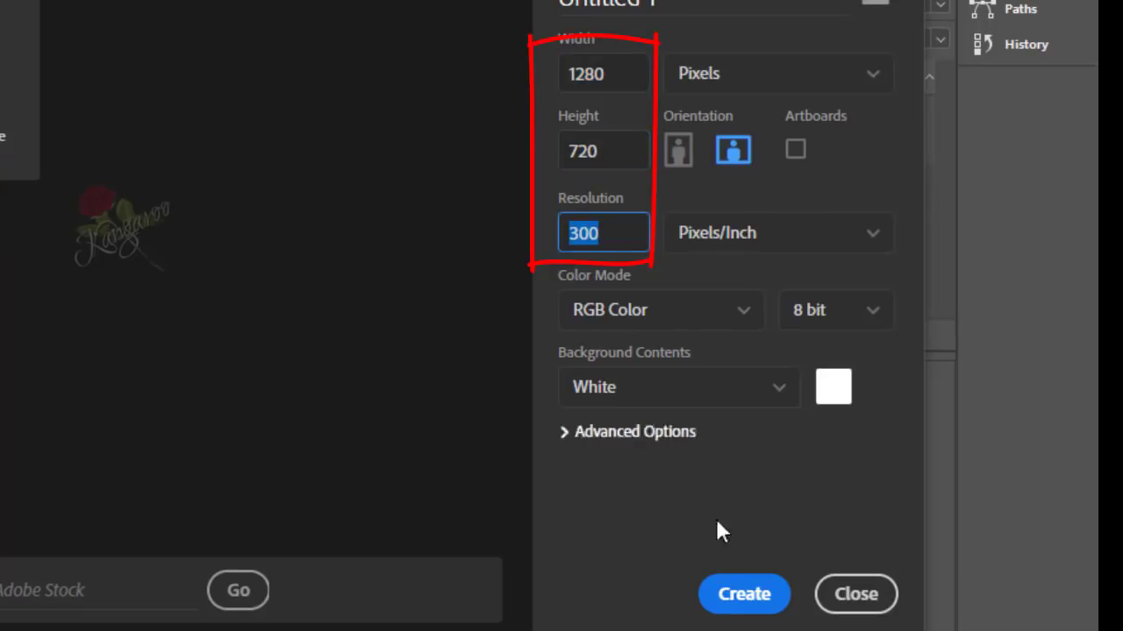
pyautogui.click(756, 596)
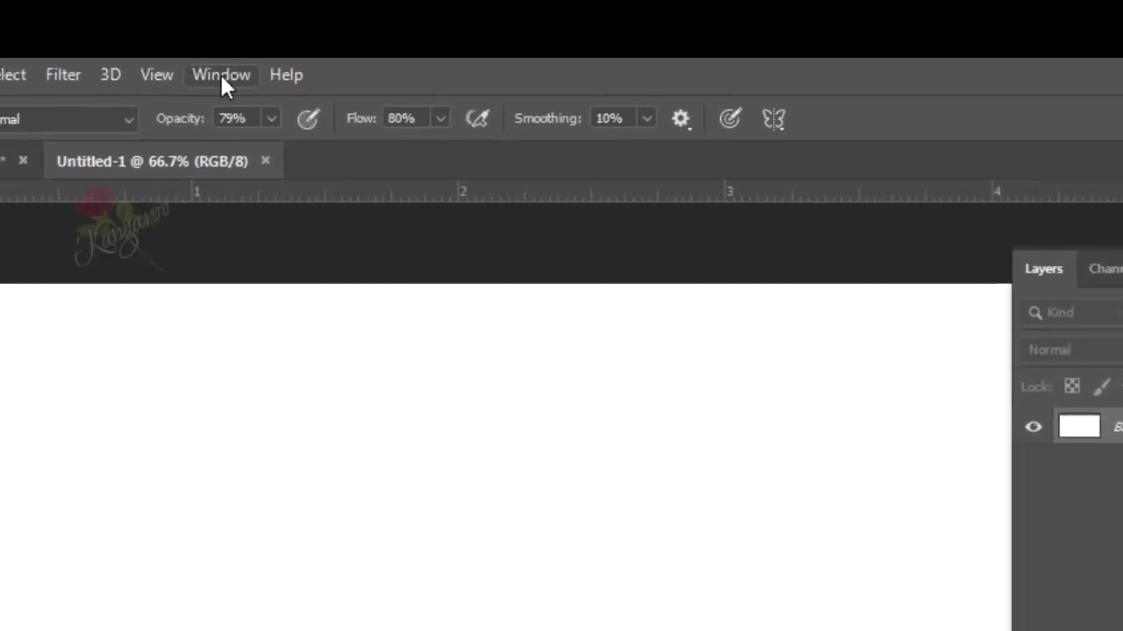
# - In Brush Settings, set the heart brush tip to 170 px with 200% spacing
pyautogui.click(348, 24)
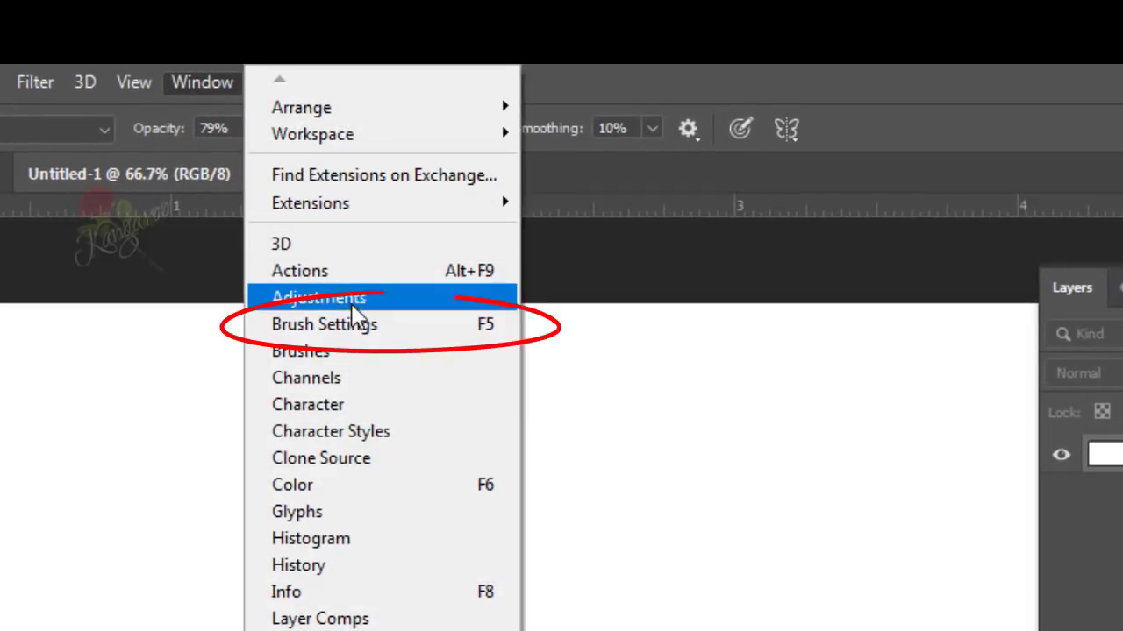
pyautogui.click(363, 326)
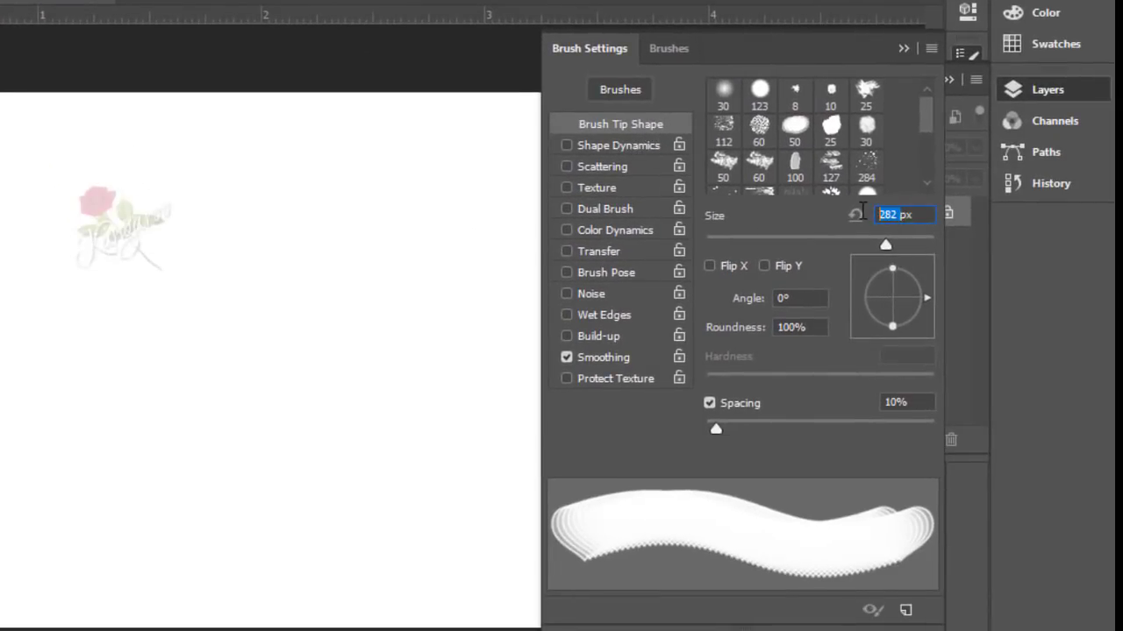
pyautogui.write('170')
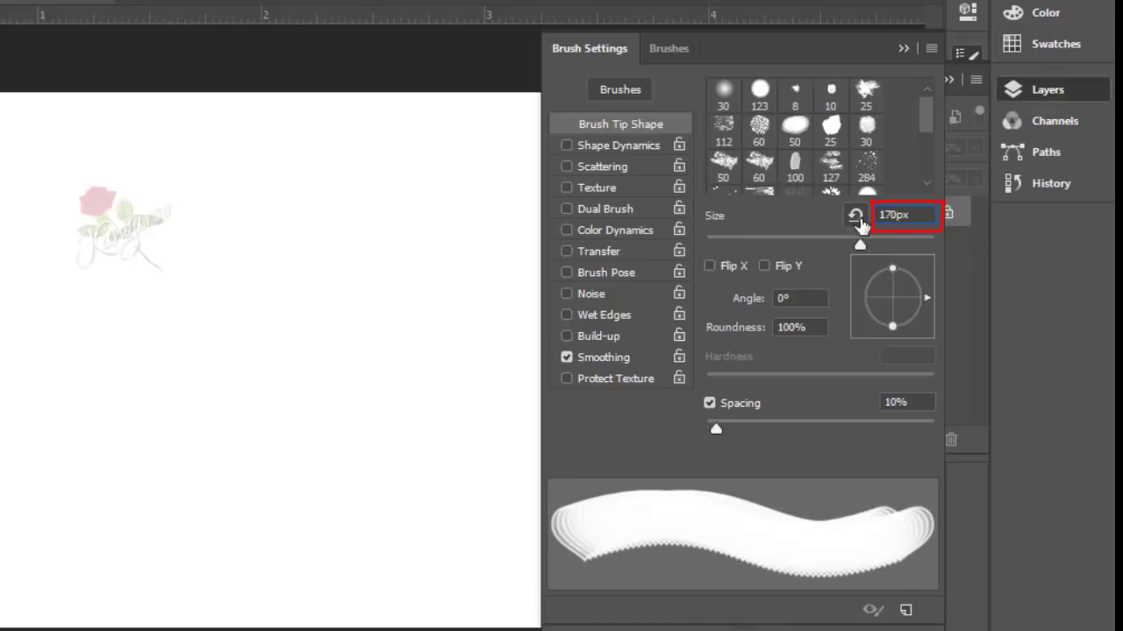
pyautogui.moveTo(718, 429); pyautogui.dragTo(875, 434)
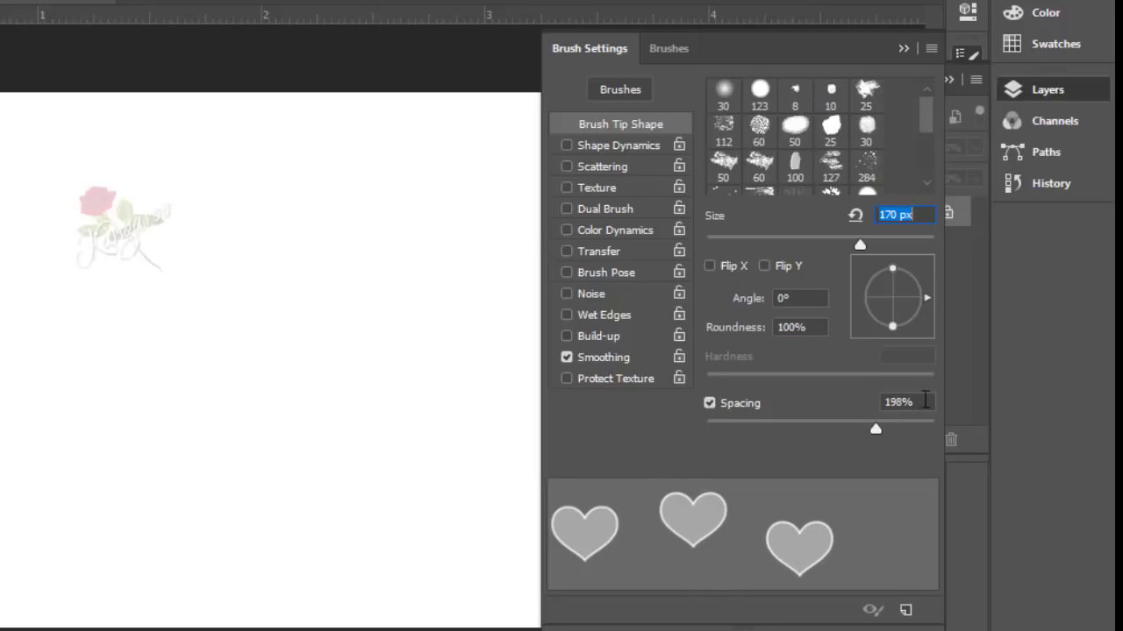
pyautogui.click(923, 405)
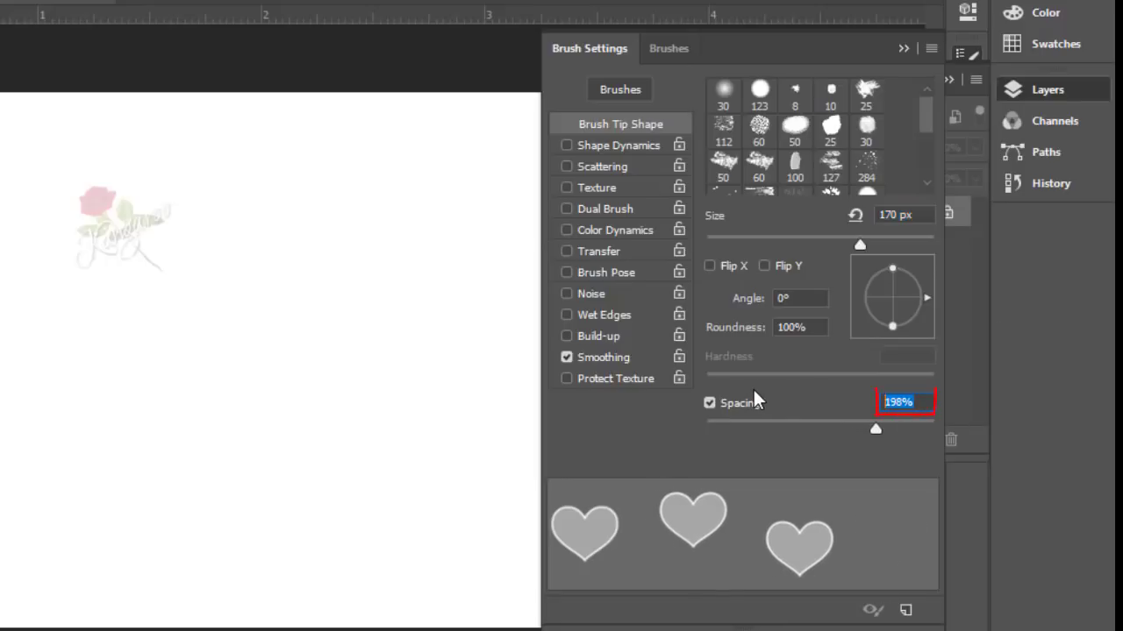
pyautogui.write('200')
# - Enable Shape Dynamics with 54% size jitter, 30% minimum diameter and 15% angle jitter
pyautogui.click(611, 146)
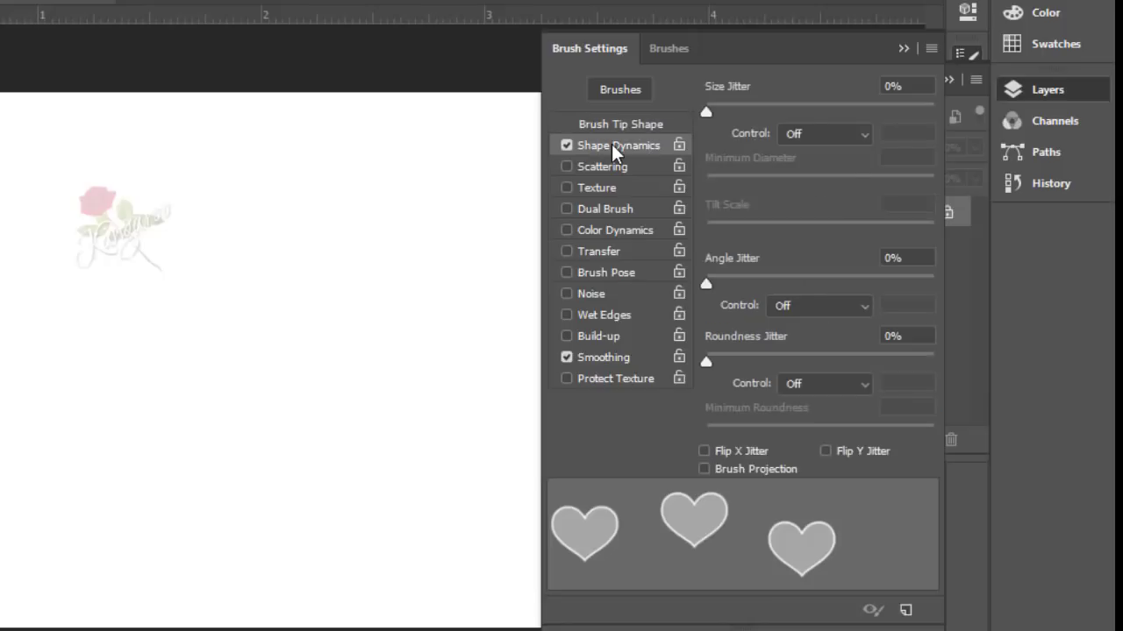
pyautogui.moveTo(706, 110); pyautogui.dragTo(830, 111)
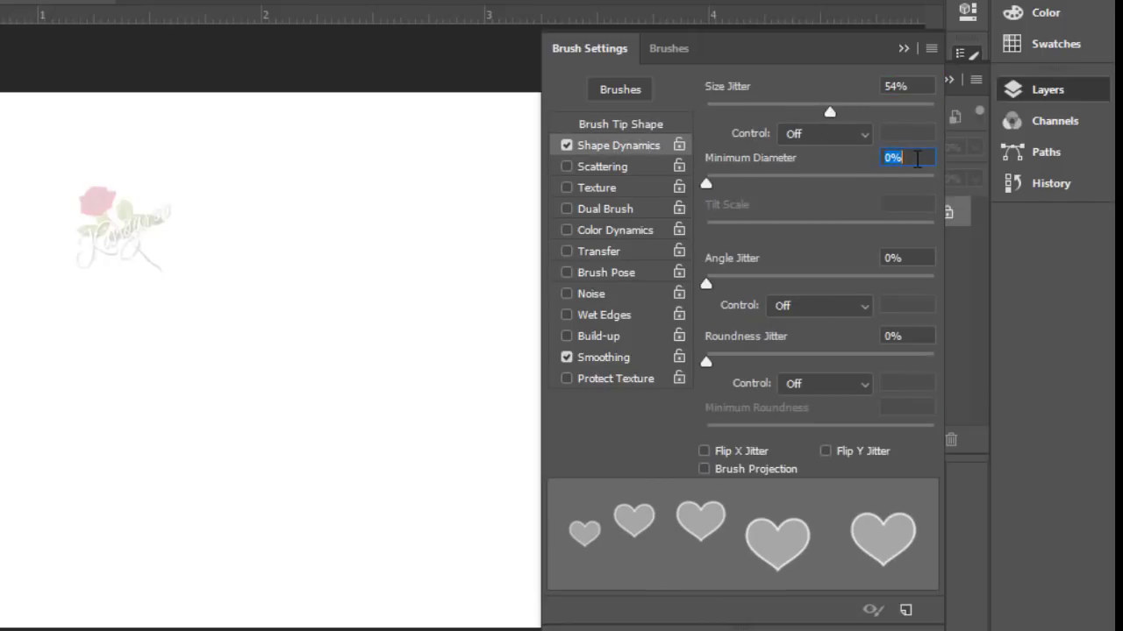
pyautogui.write('30')
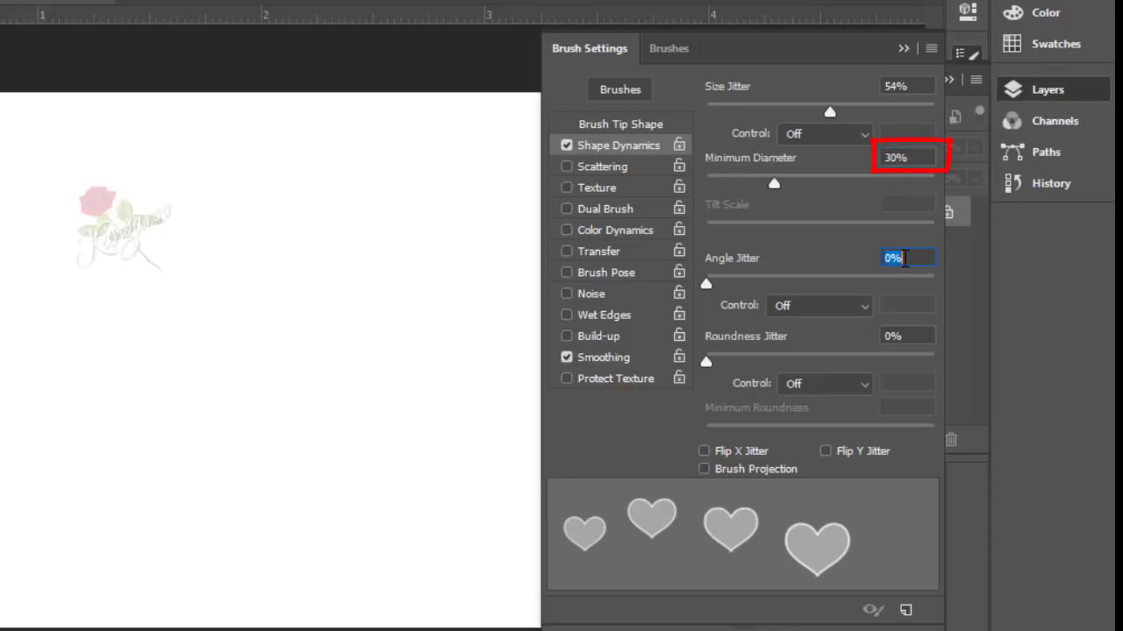
pyautogui.write('15')
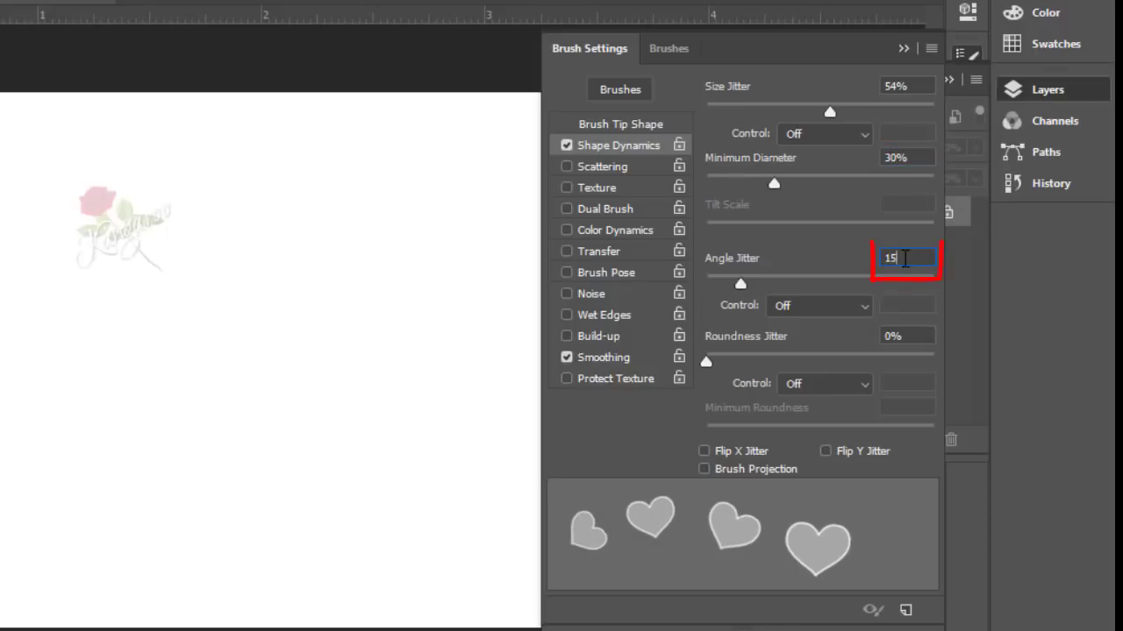
# - Enable brush Scattering at 333% and collapse the Brush Settings panel
pyautogui.click(641, 163)
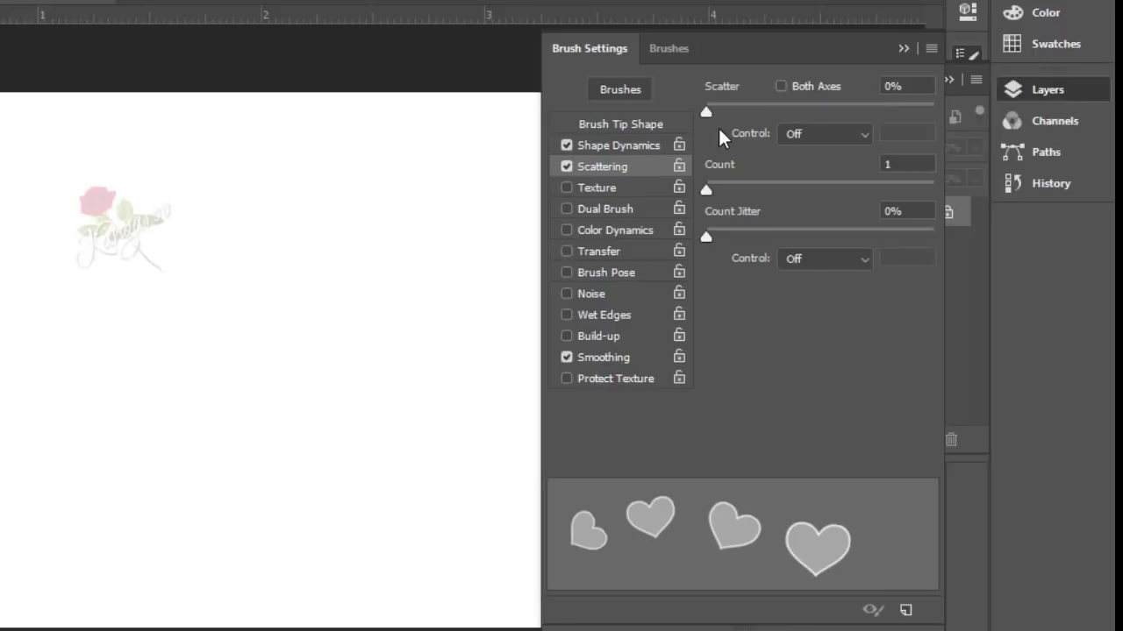
pyautogui.moveTo(706, 112)
pyautogui.mouseDown()
pyautogui.moveTo(793, 113)
pyautogui.moveTo(789, 132)
pyautogui.mouseUp()
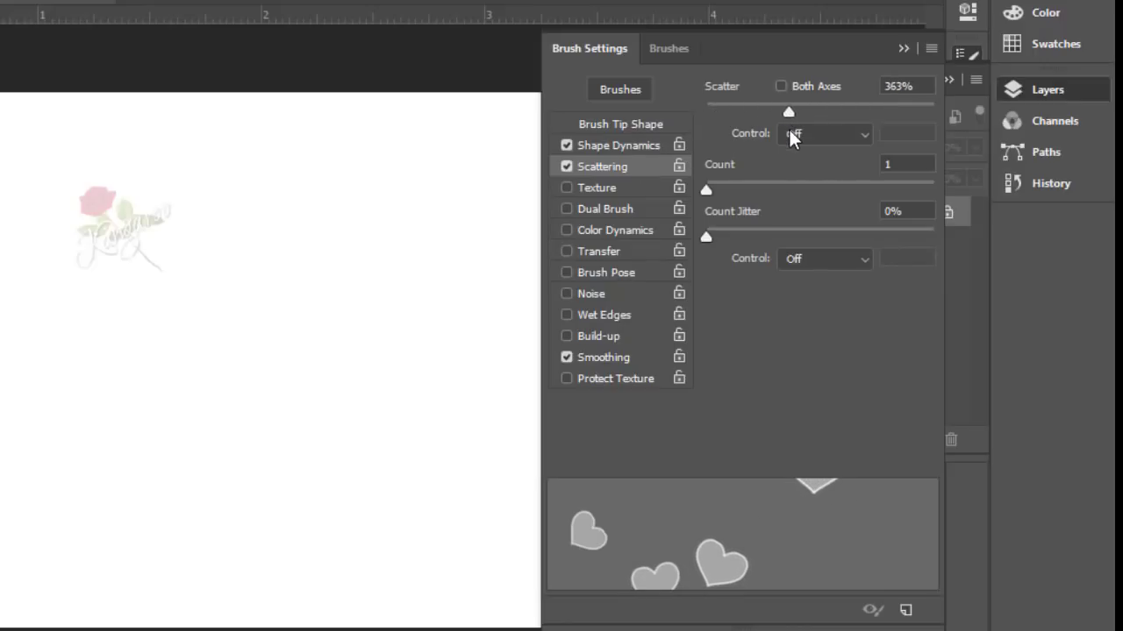
pyautogui.click(782, 113)
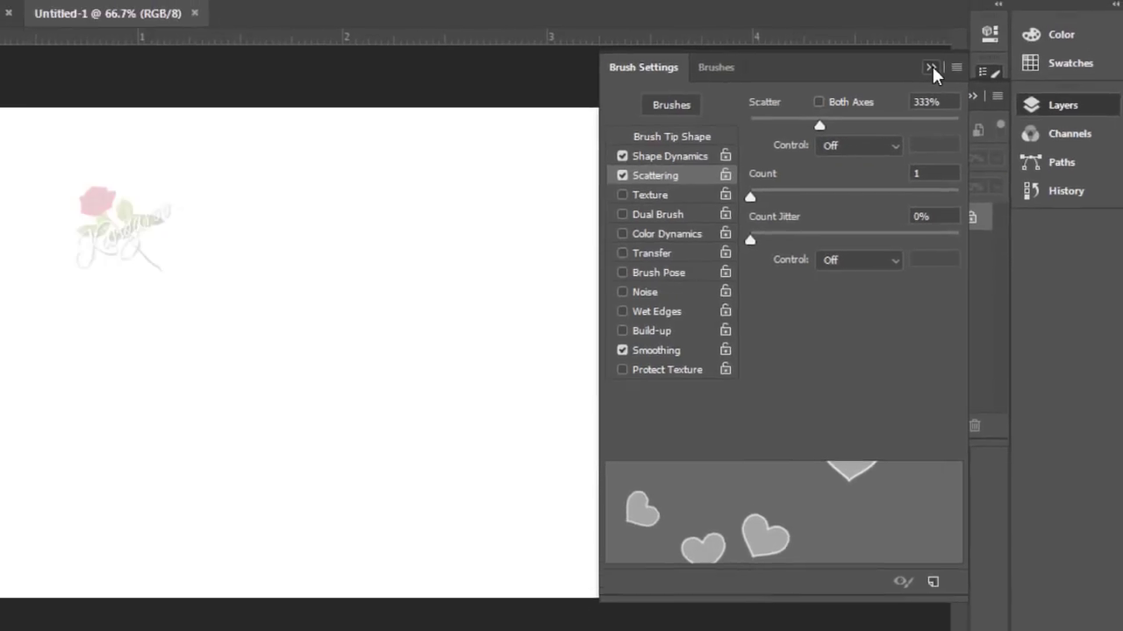
pyautogui.click(904, 49)
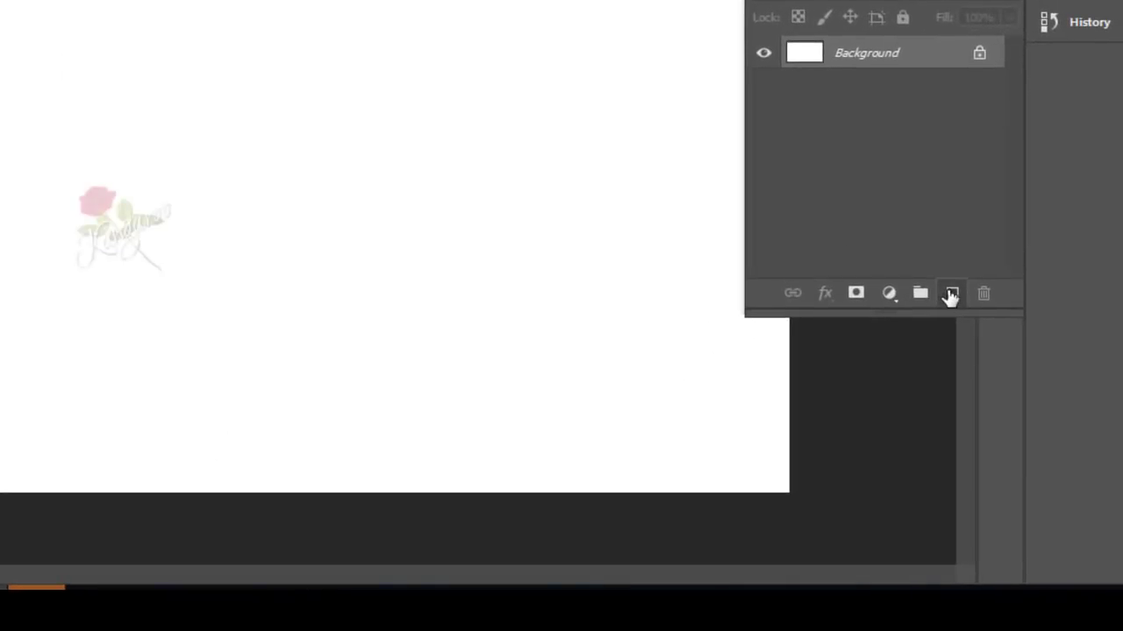
# - Add Layer 1, stamp trial hearts on the canvas, then undo them
pyautogui.click(961, 312)
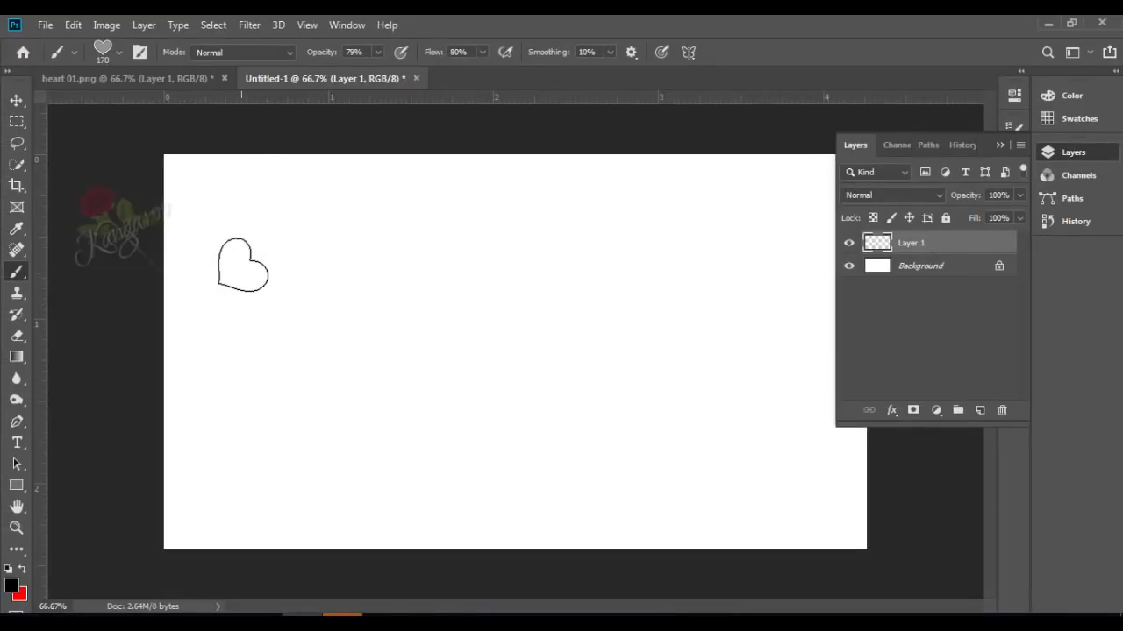
pyautogui.click(228, 252)
pyautogui.click(216, 400)
pyautogui.click(358, 435)
pyautogui.click(522, 329)
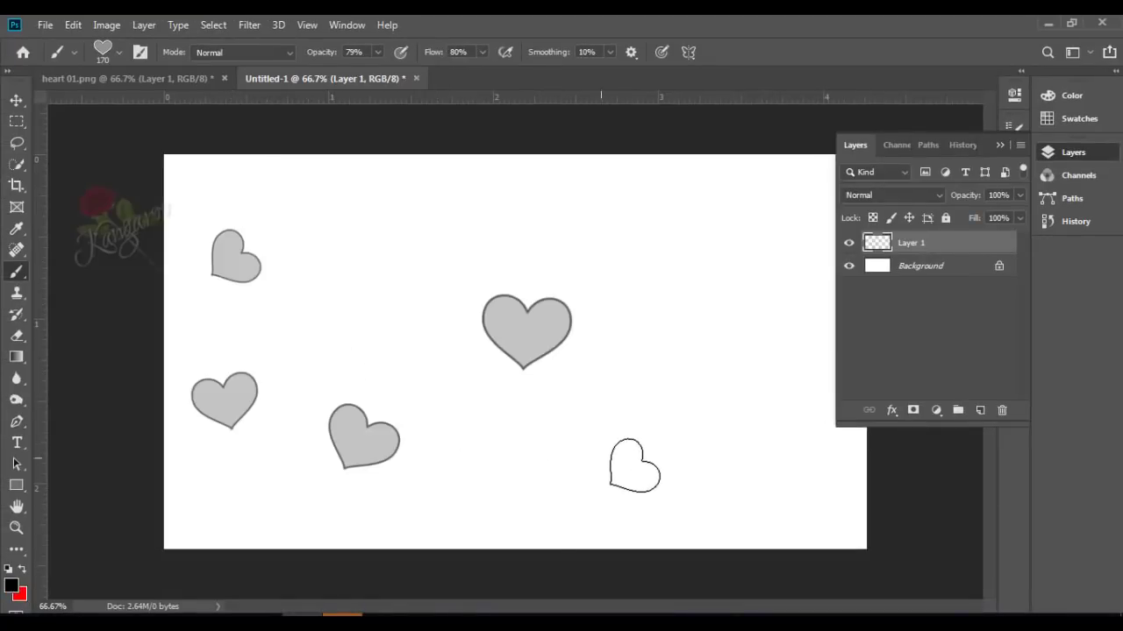
pyautogui.click(654, 473)
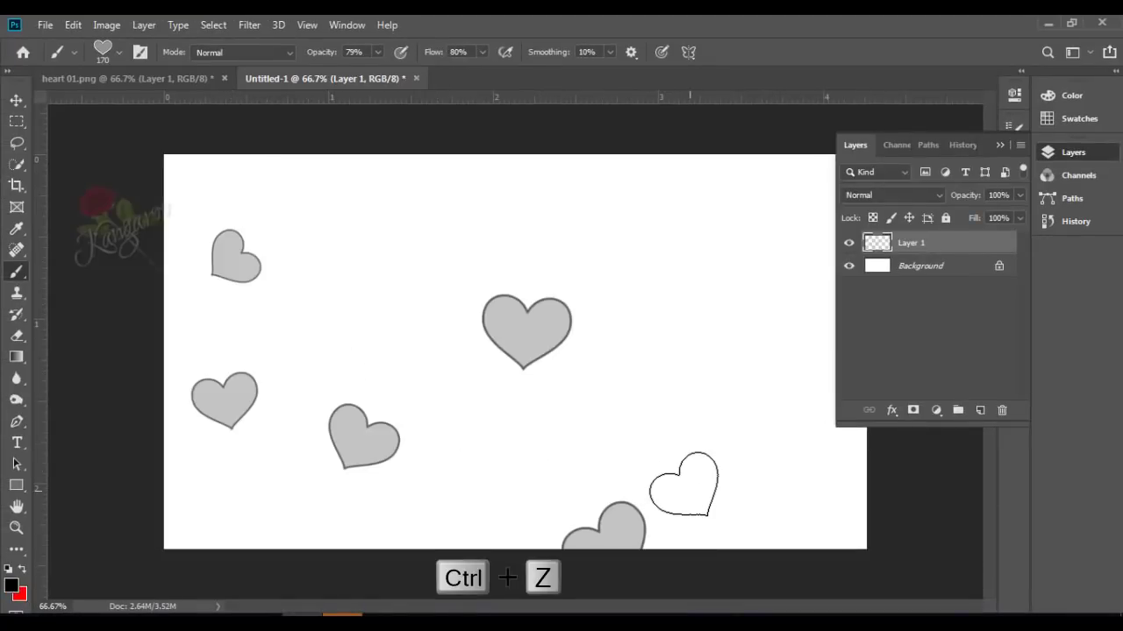
pyautogui.hotkey('ctrl', 'z')
pyautogui.hotkey('ctrl', 'z')
pyautogui.hotkey('ctrl', 'z')
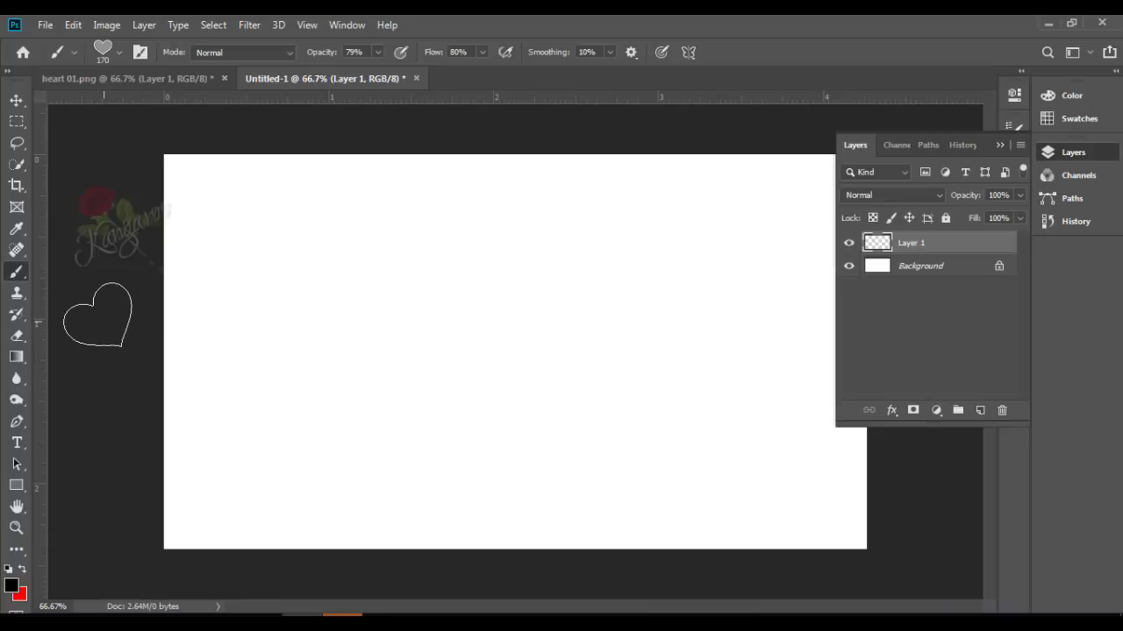
# - Stamp five grey hearts down the left side and across the lower canvas
pyautogui.click(228, 265)
pyautogui.click(303, 370)
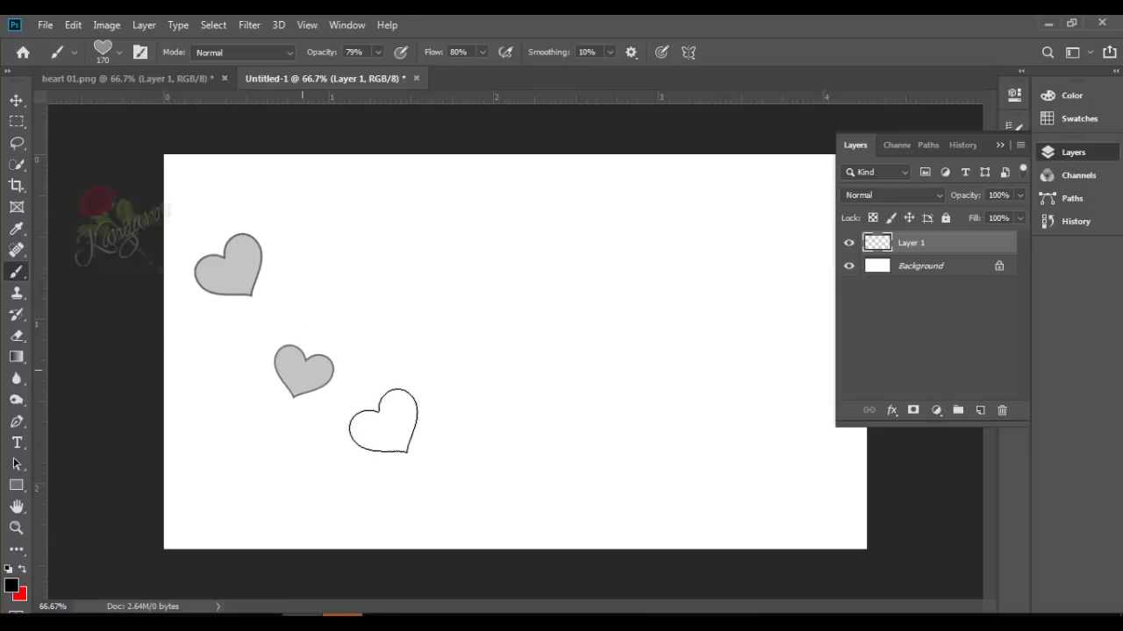
pyautogui.click(376, 487)
pyautogui.click(522, 452)
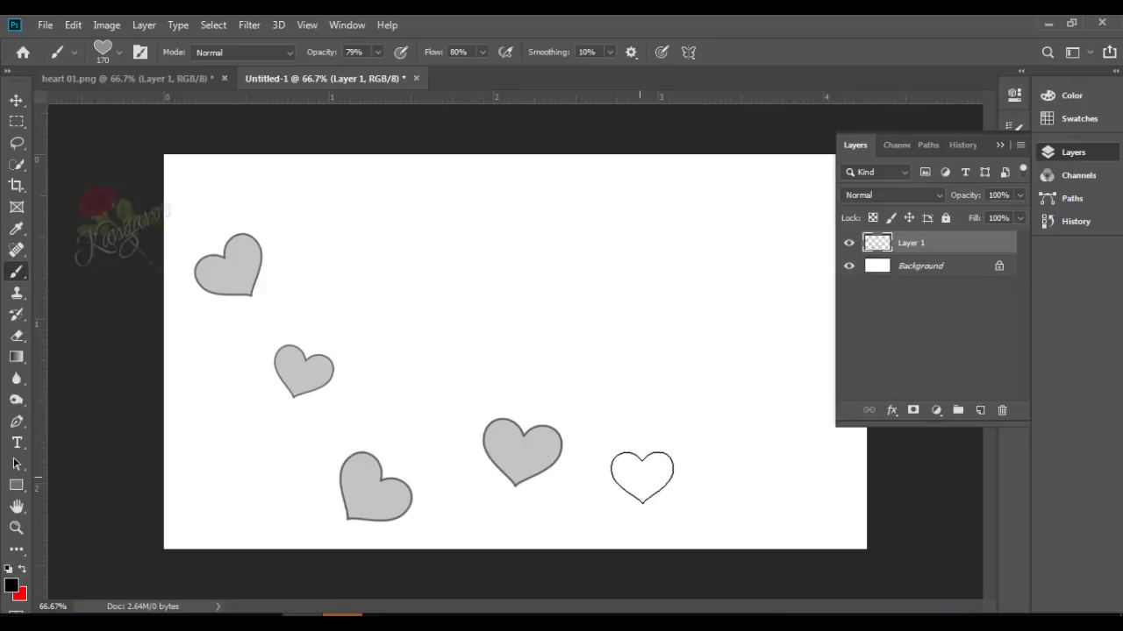
pyautogui.click(658, 489)
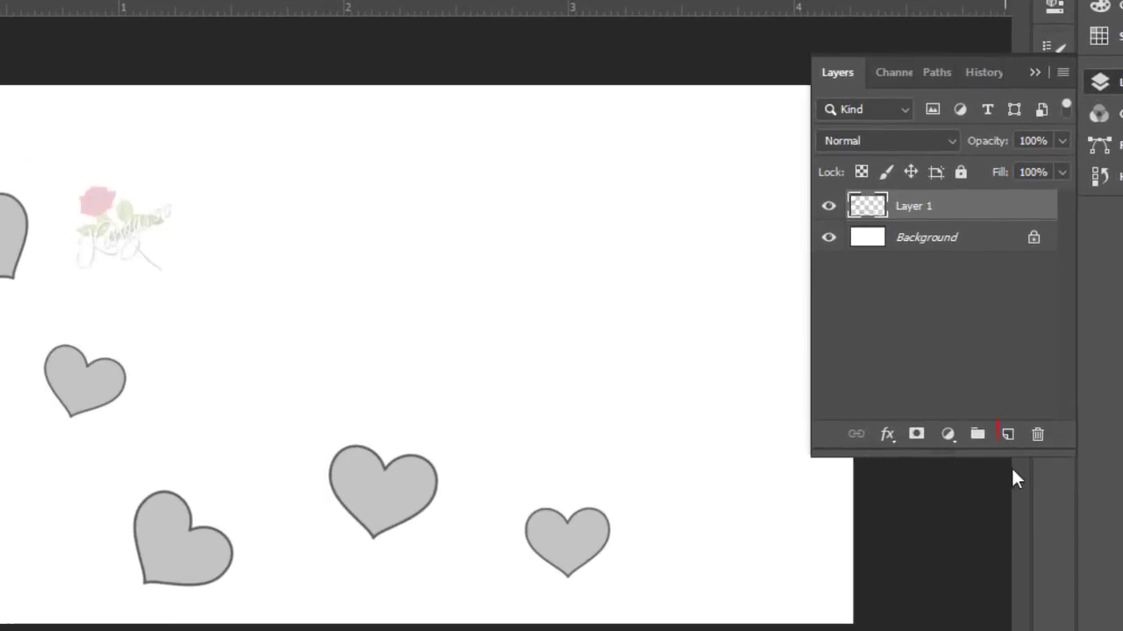
# - Add Layer 2 and stamp four 108 px hearts overlapping the existing lower hearts
pyautogui.click(1008, 434)
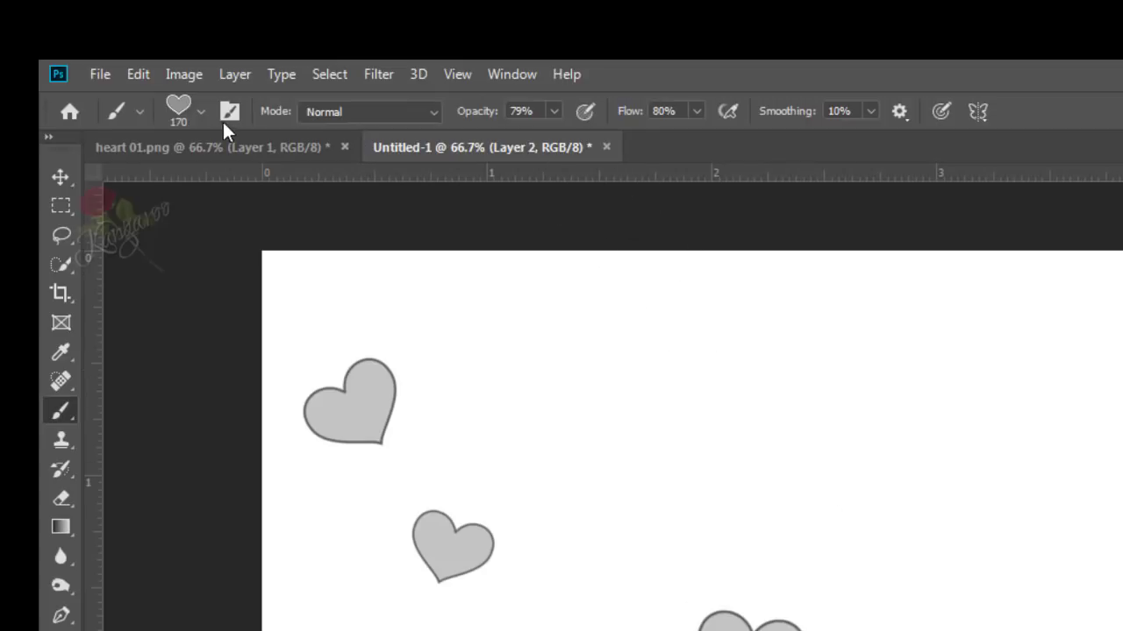
pyautogui.click(201, 114)
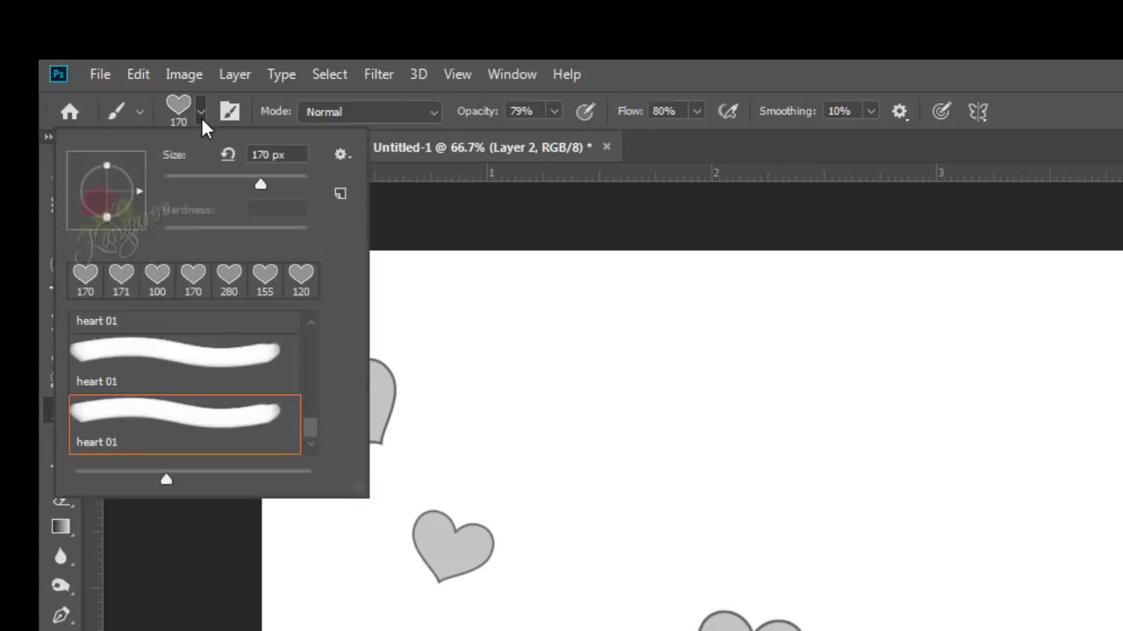
pyautogui.click(227, 179)
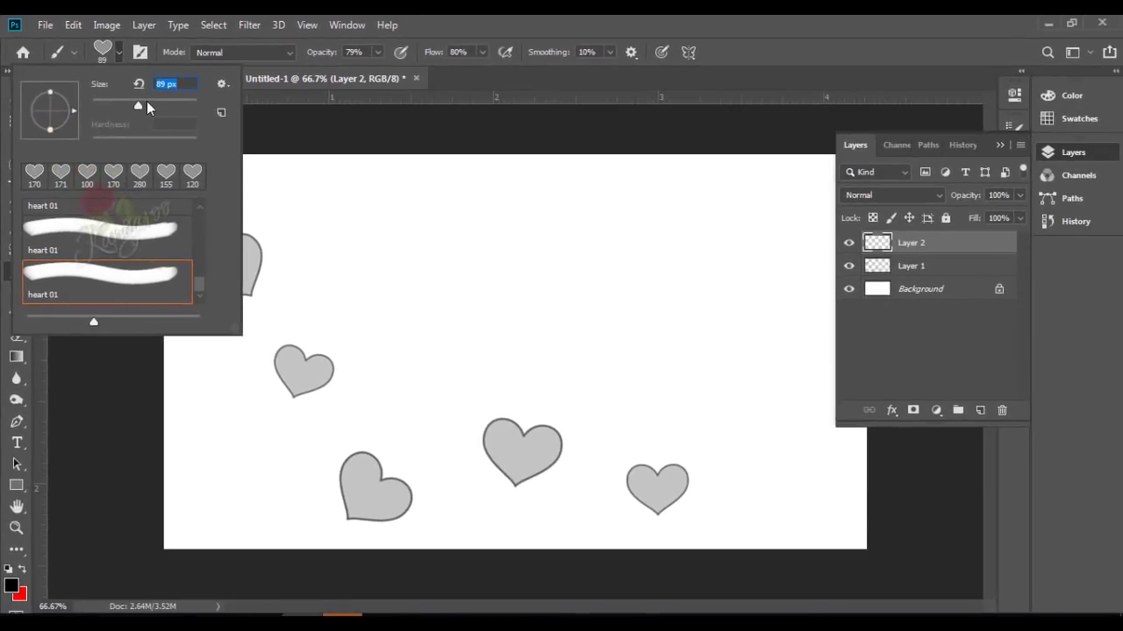
pyautogui.click(146, 103)
pyautogui.click(267, 383)
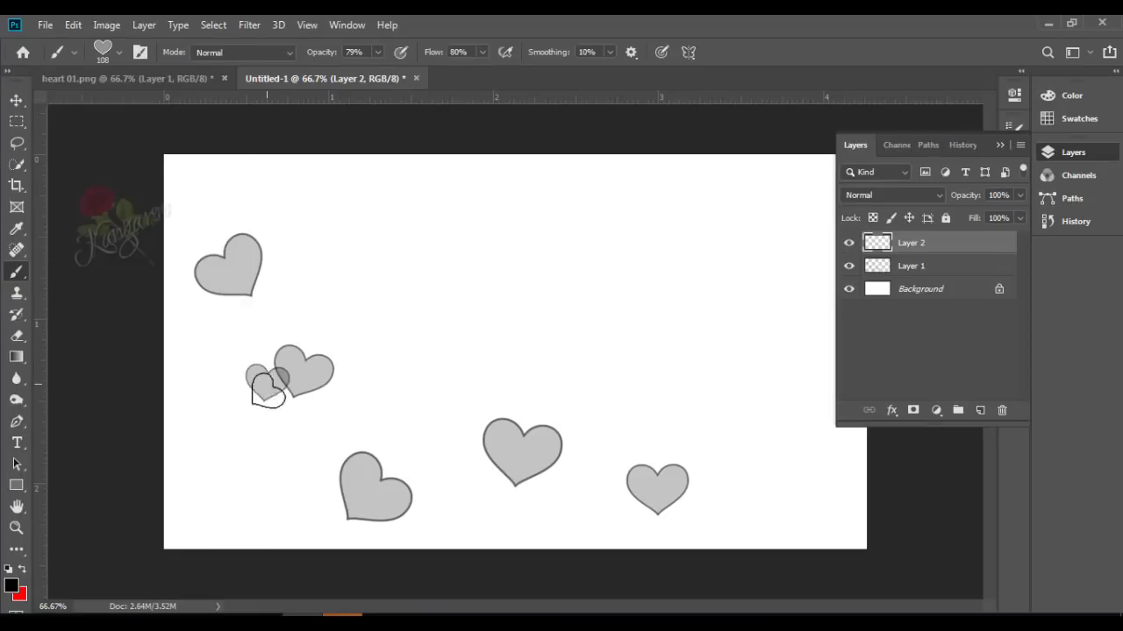
pyautogui.click(332, 482)
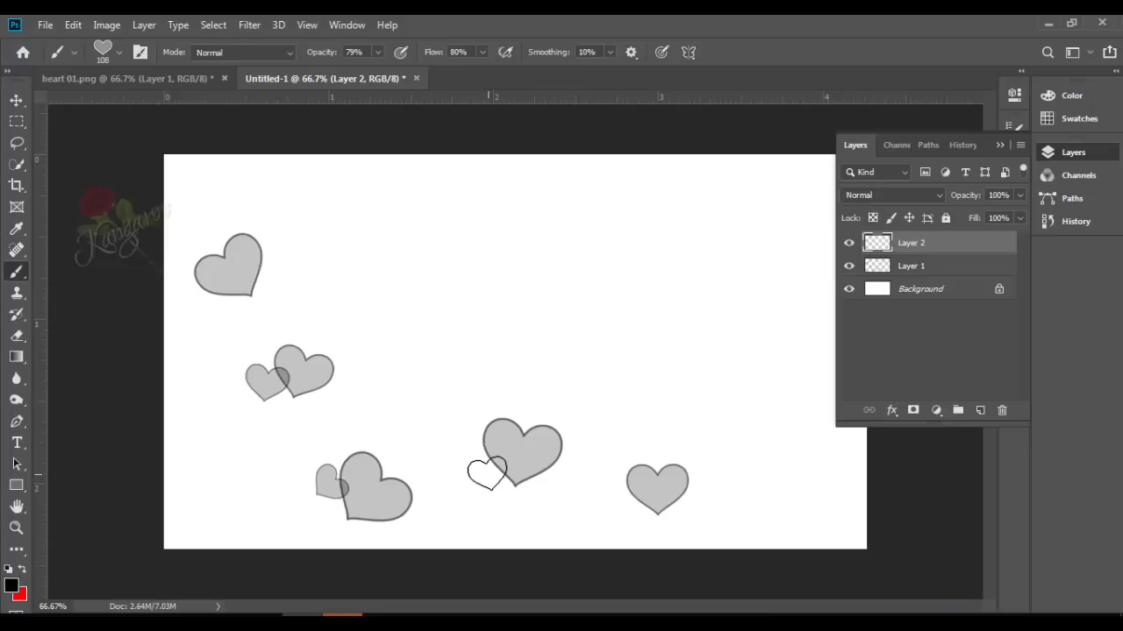
pyautogui.click(487, 474)
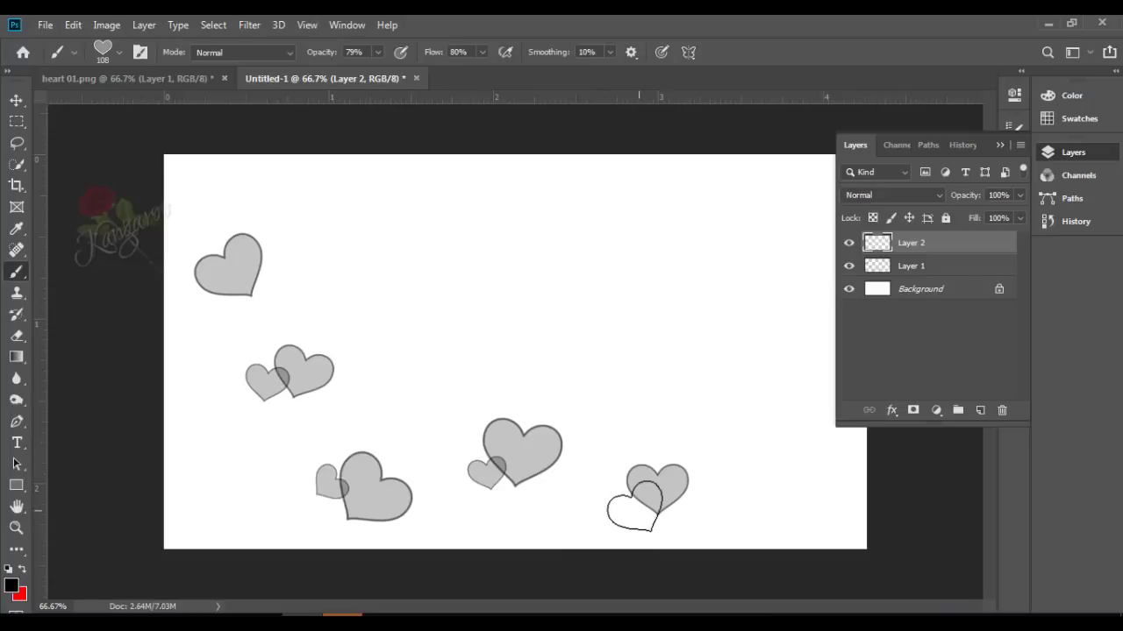
pyautogui.click(617, 506)
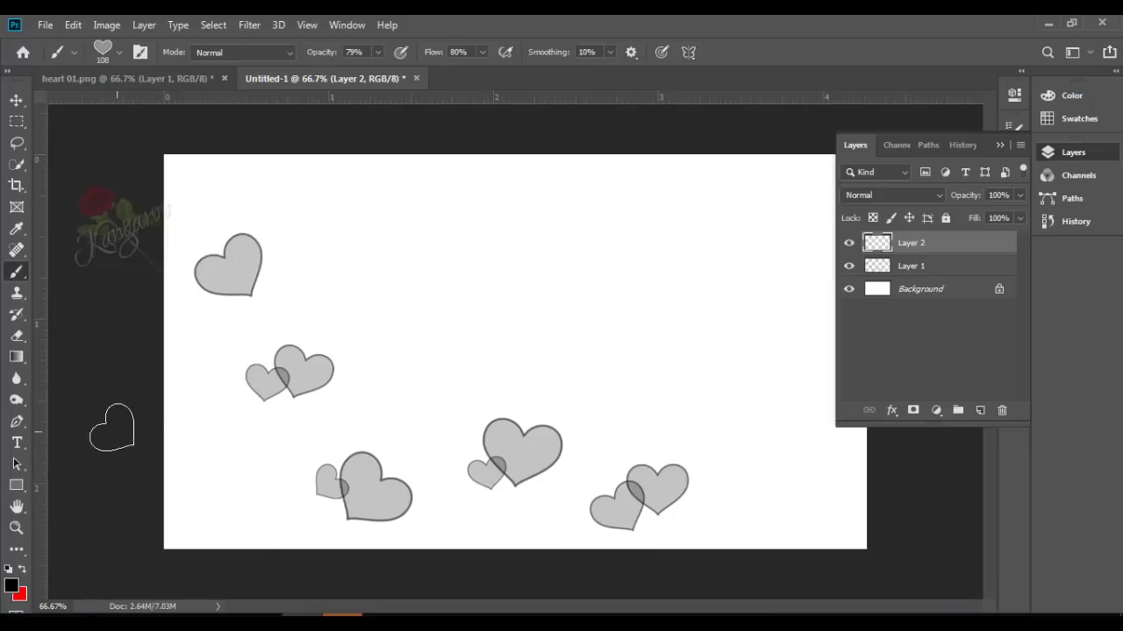
# - Enlarge the brush to 196 px and stamp two large hearts at lower left and centre
pyautogui.press(']')
pyautogui.press(']')
pyautogui.click(116, 46)
pyautogui.click(169, 105)
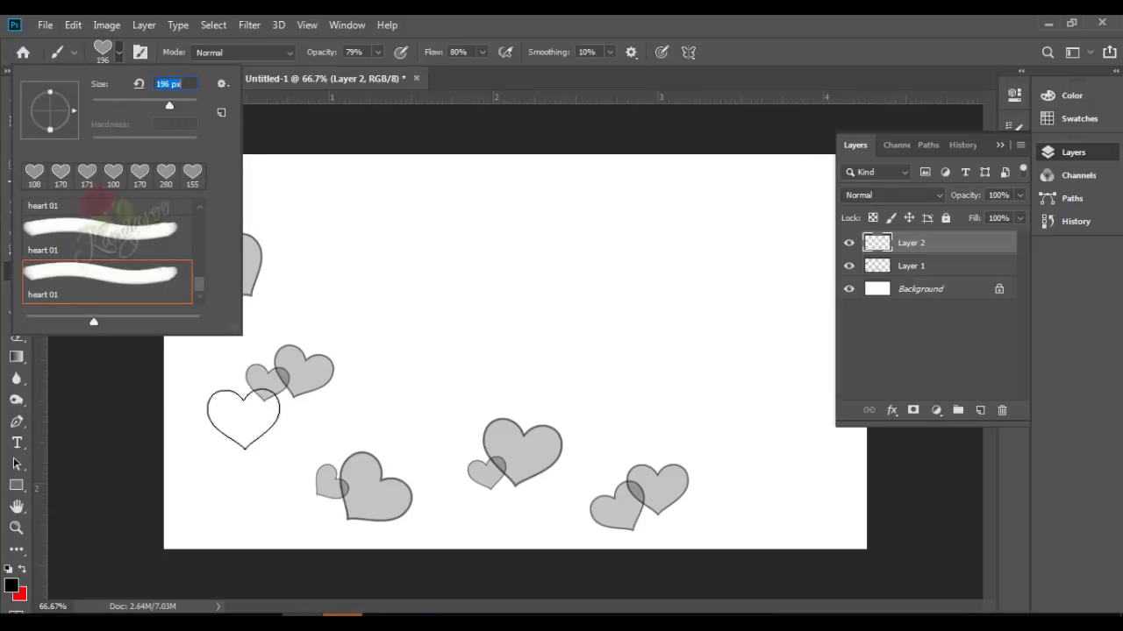
pyautogui.click(240, 463)
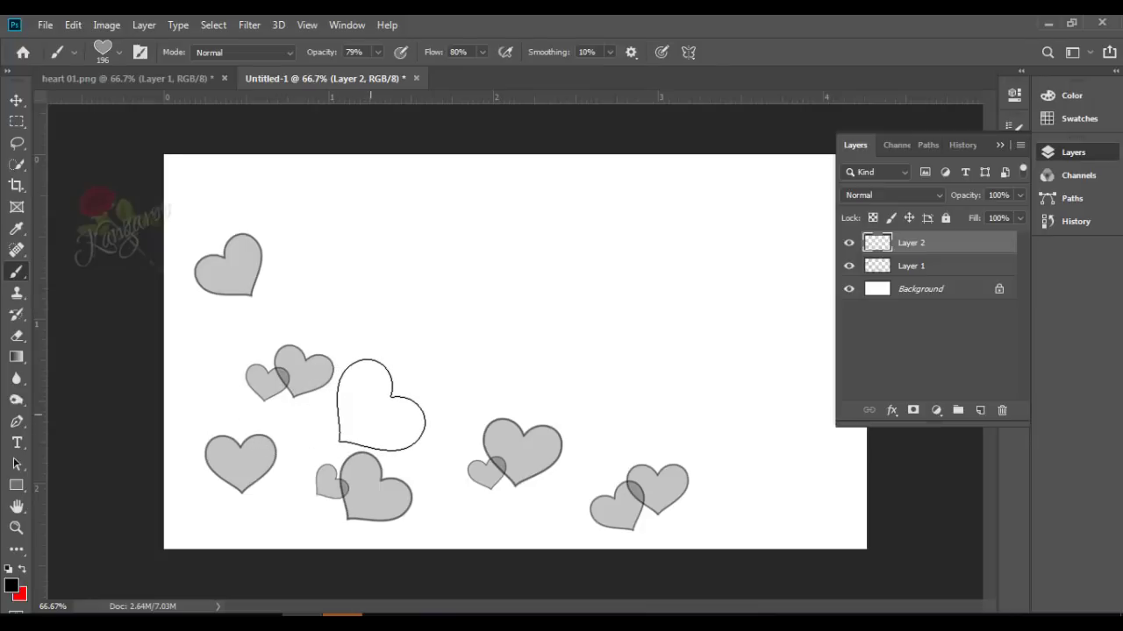
pyautogui.click(382, 405)
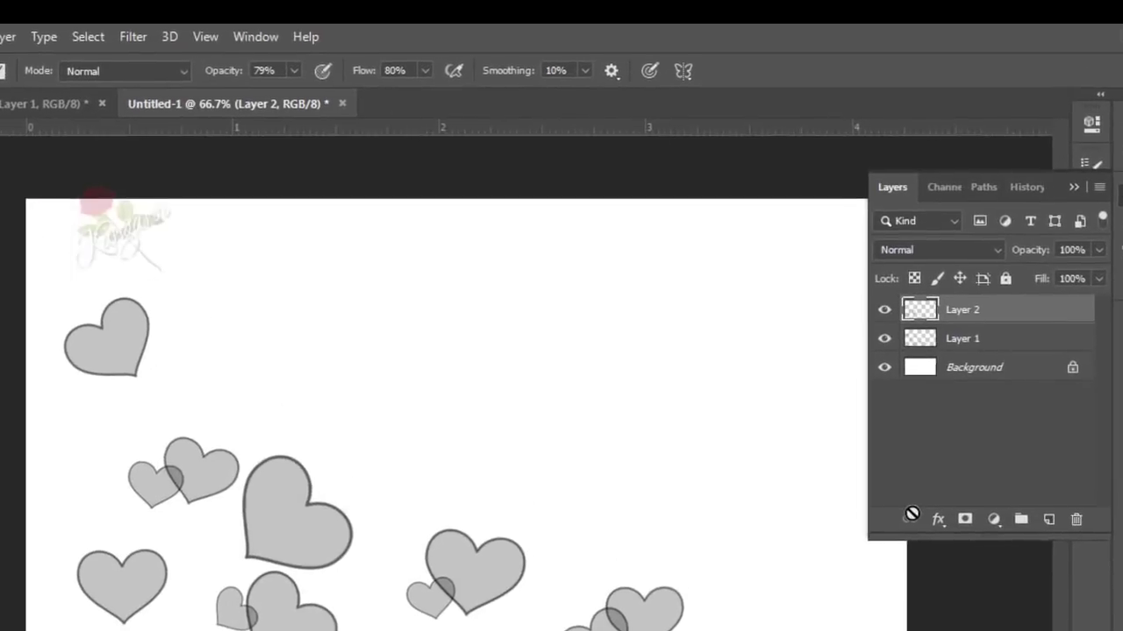
# - Add Layer 3 and set the heart brush size to 92 px
pyautogui.click(1049, 521)
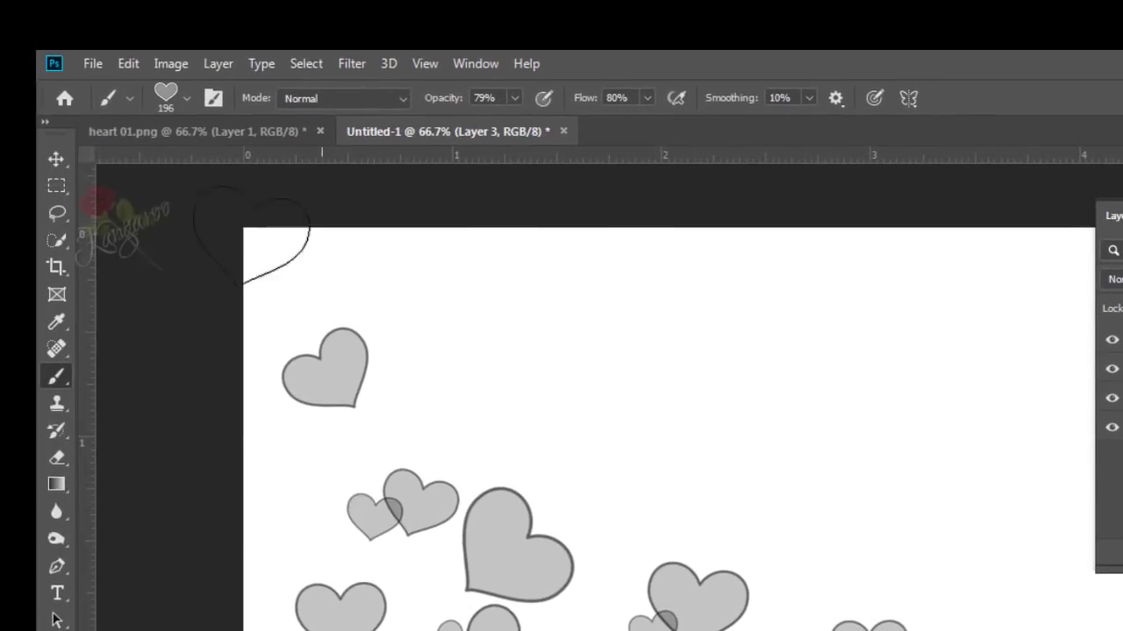
pyautogui.click(189, 97)
pyautogui.click(212, 166)
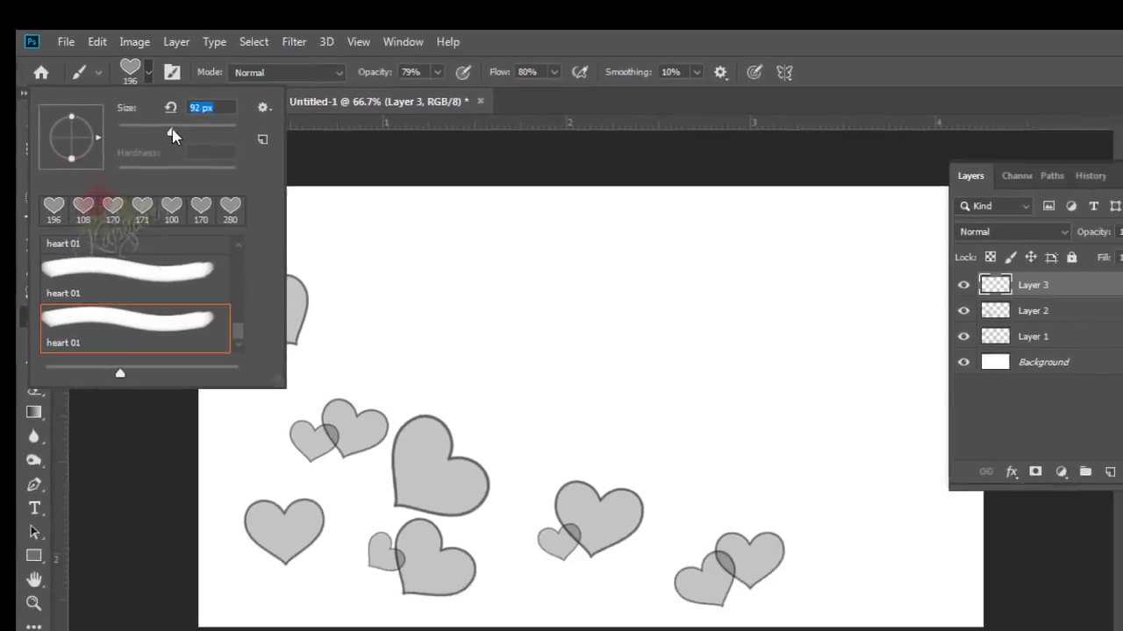
pyautogui.press('Return')
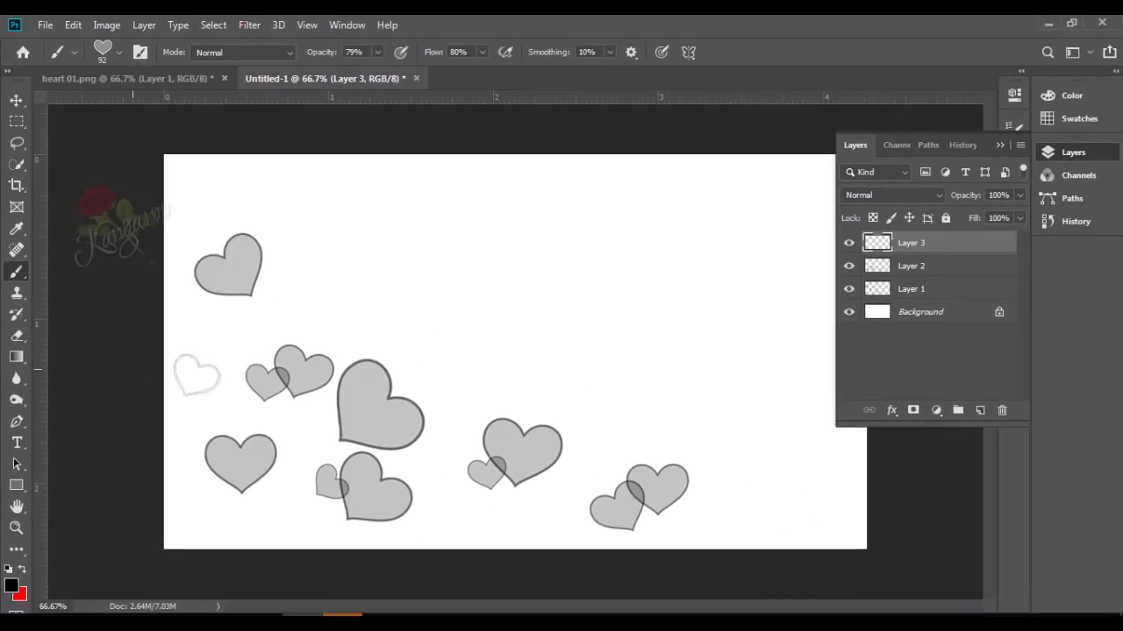
# - Stamp about ten small hearts across the lower part of the canvas
pyautogui.click(211, 369)
pyautogui.click(735, 518)
pyautogui.click(528, 514)
pyautogui.click(272, 511)
pyautogui.click(418, 450)
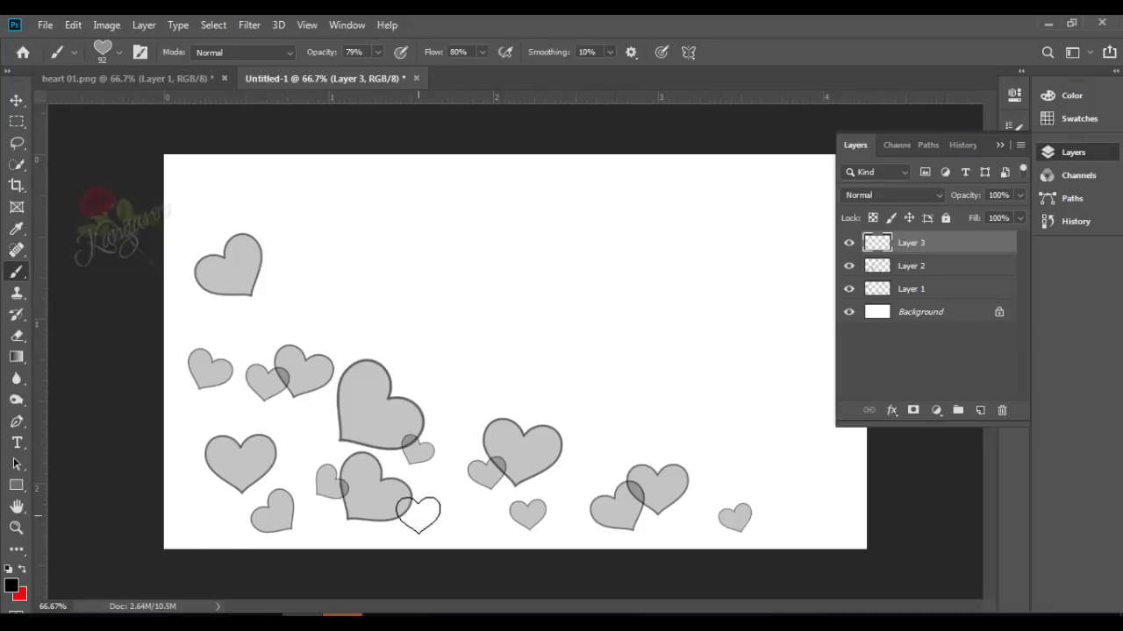
pyautogui.click(418, 514)
pyautogui.click(295, 303)
pyautogui.click(787, 523)
pyautogui.click(713, 509)
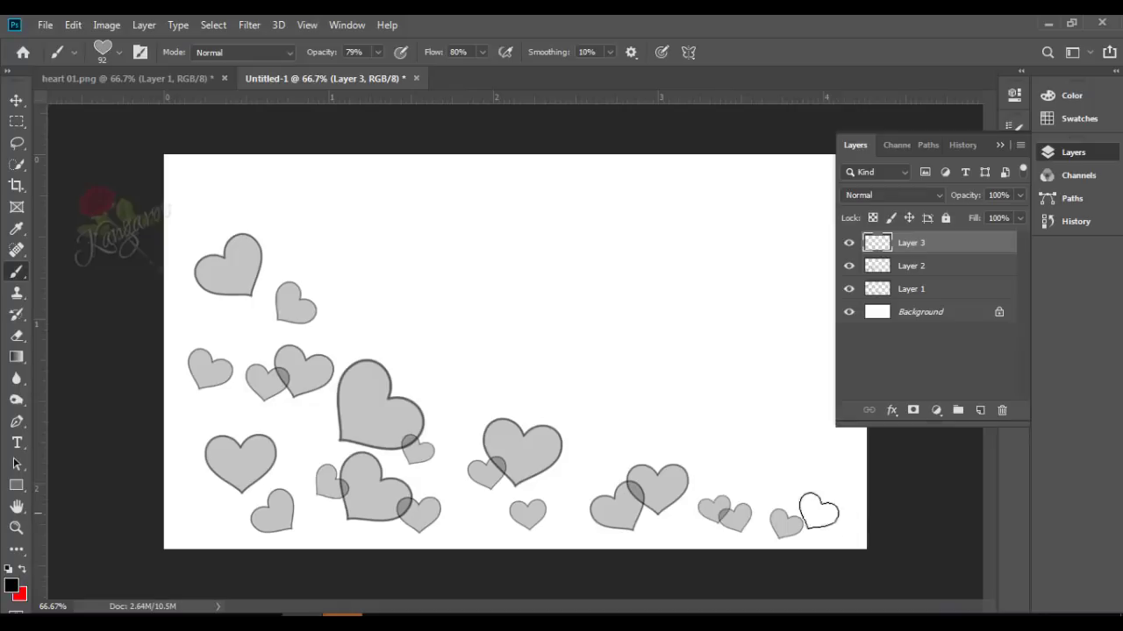
pyautogui.click(712, 508)
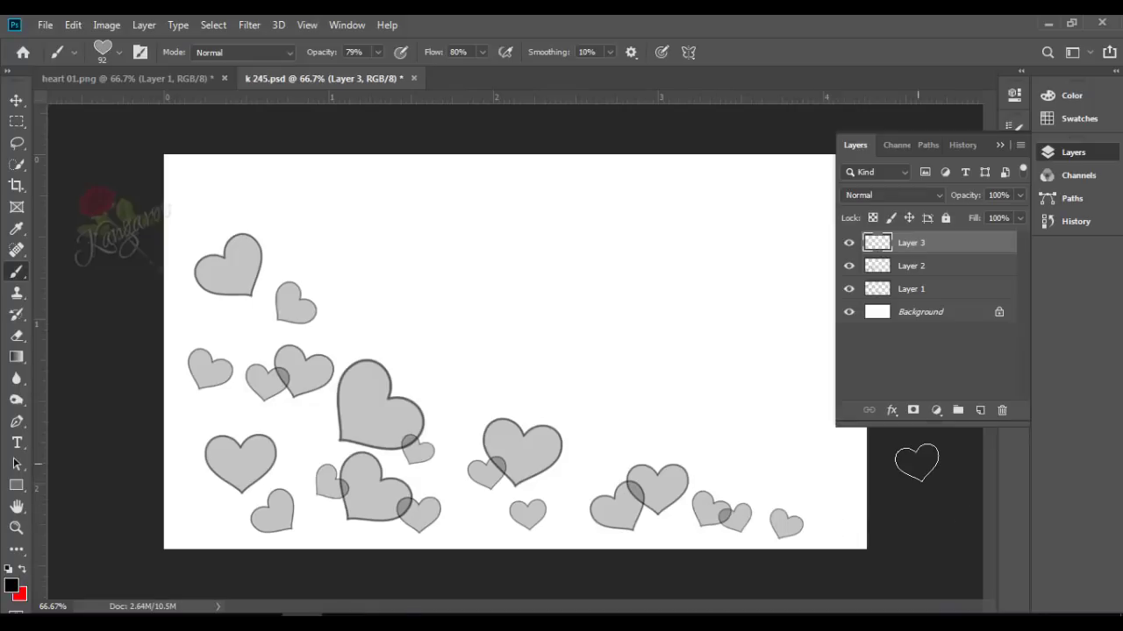
# - Hide Layers 3 and 2, then select Layer 1 and bring up its layer effects list
pyautogui.click(848, 244)
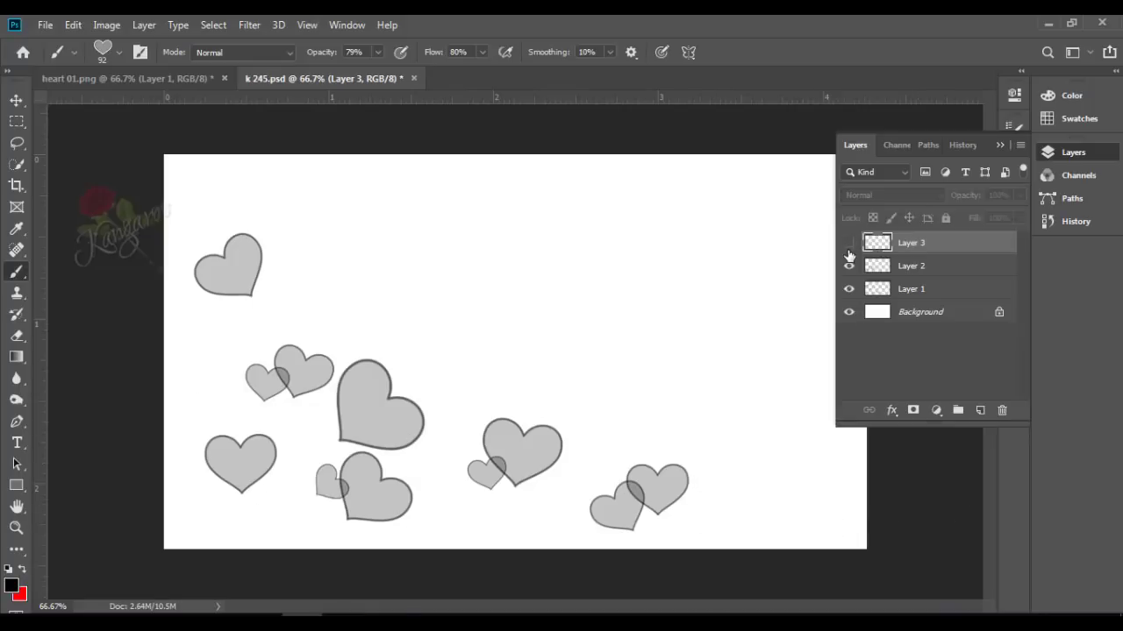
pyautogui.click(849, 267)
pyautogui.click(965, 291)
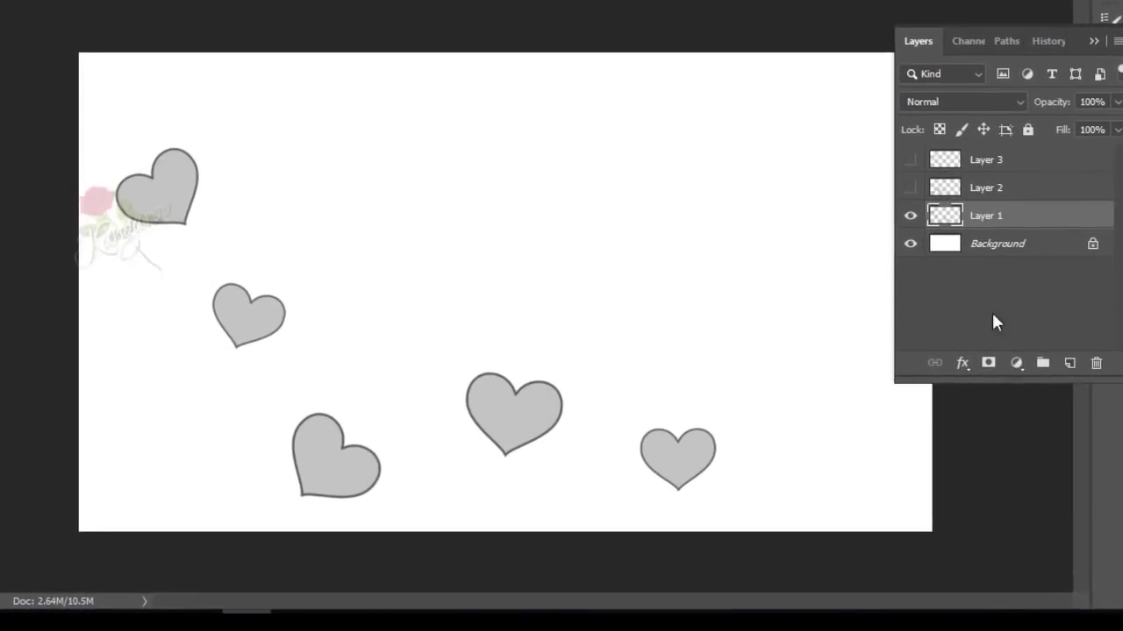
pyautogui.click(962, 363)
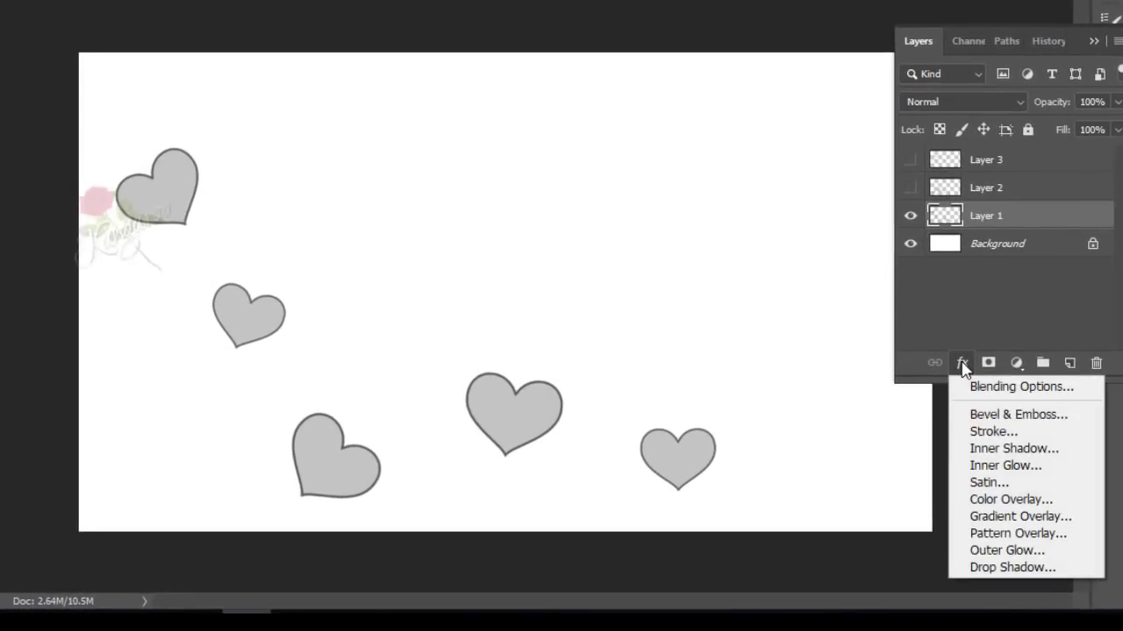
# - Add a Spectrum gradient overlay to Layer 1, minus the red and blue stops, with yellow at the end
pyautogui.click(1005, 518)
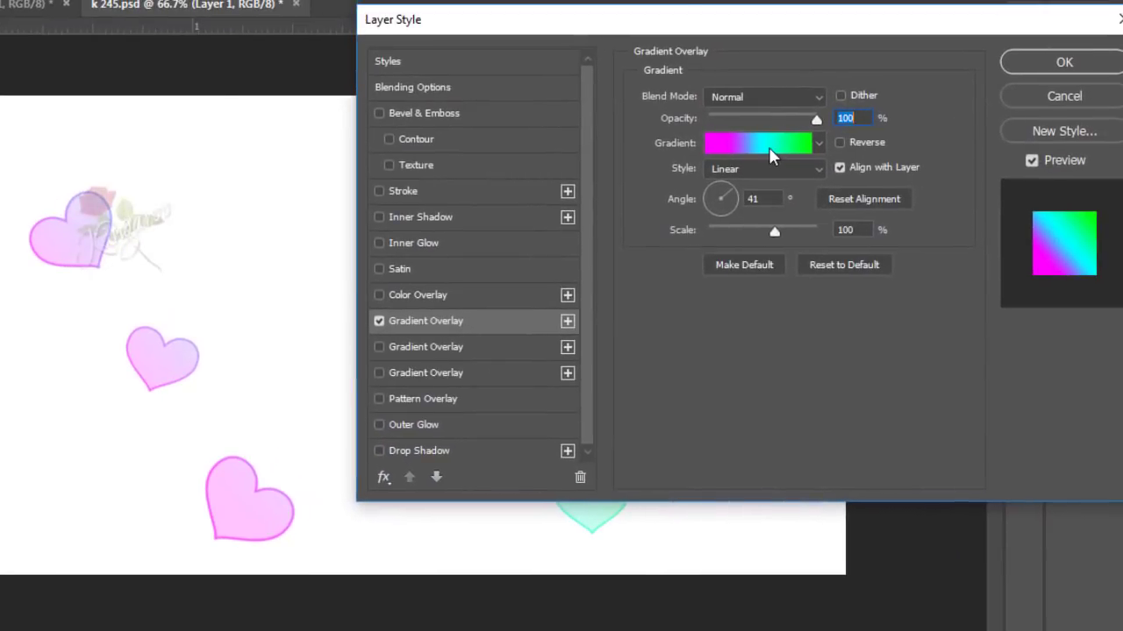
pyautogui.click(769, 146)
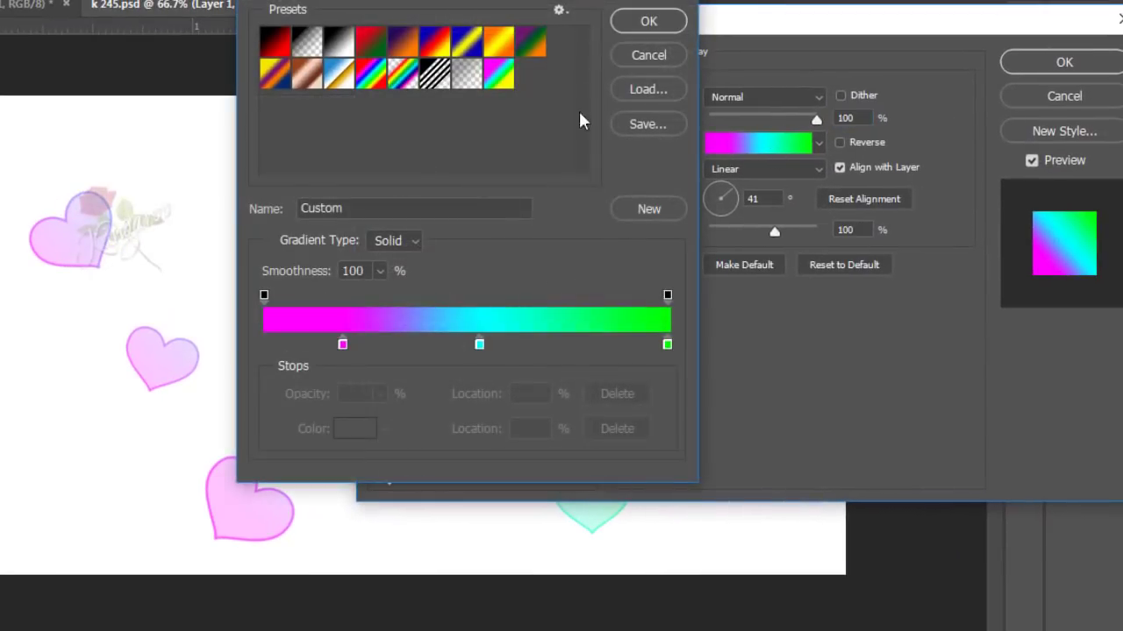
pyautogui.click(365, 77)
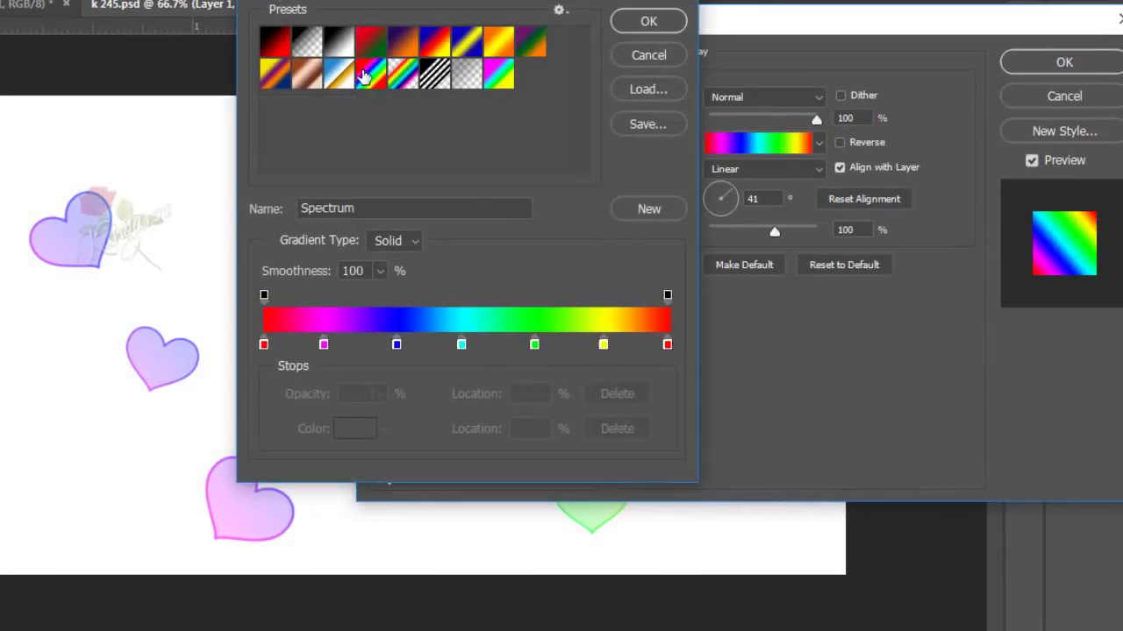
pyautogui.click(264, 345)
pyautogui.moveTo(264, 345); pyautogui.dragTo(265, 394)
pyautogui.moveTo(668, 344); pyautogui.dragTo(677, 326)
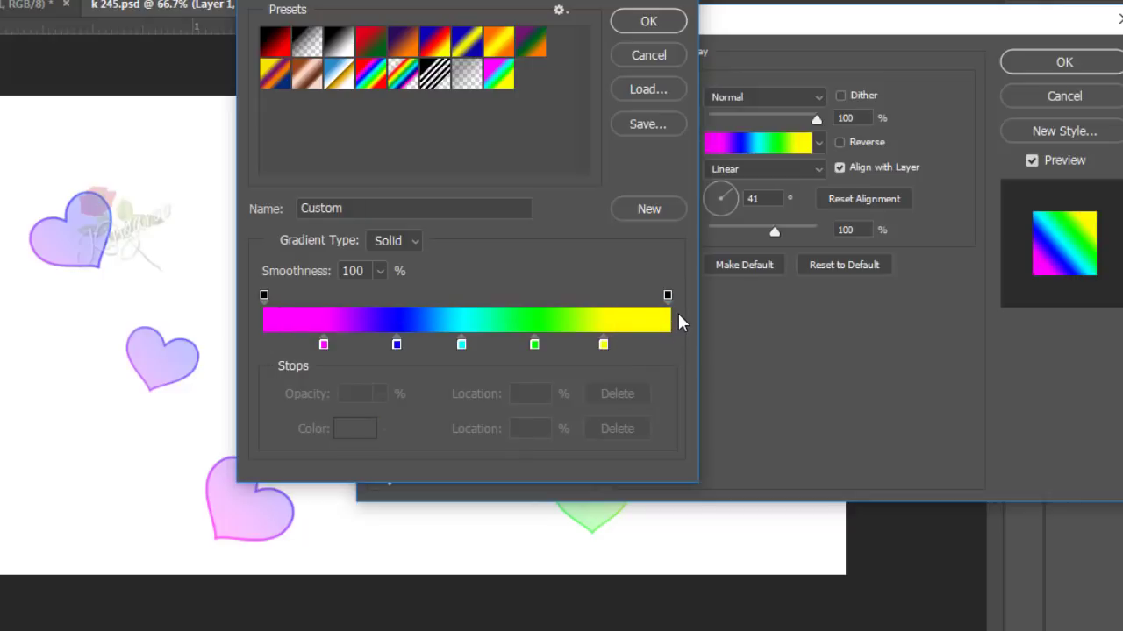
pyautogui.moveTo(397, 346); pyautogui.dragTo(399, 326)
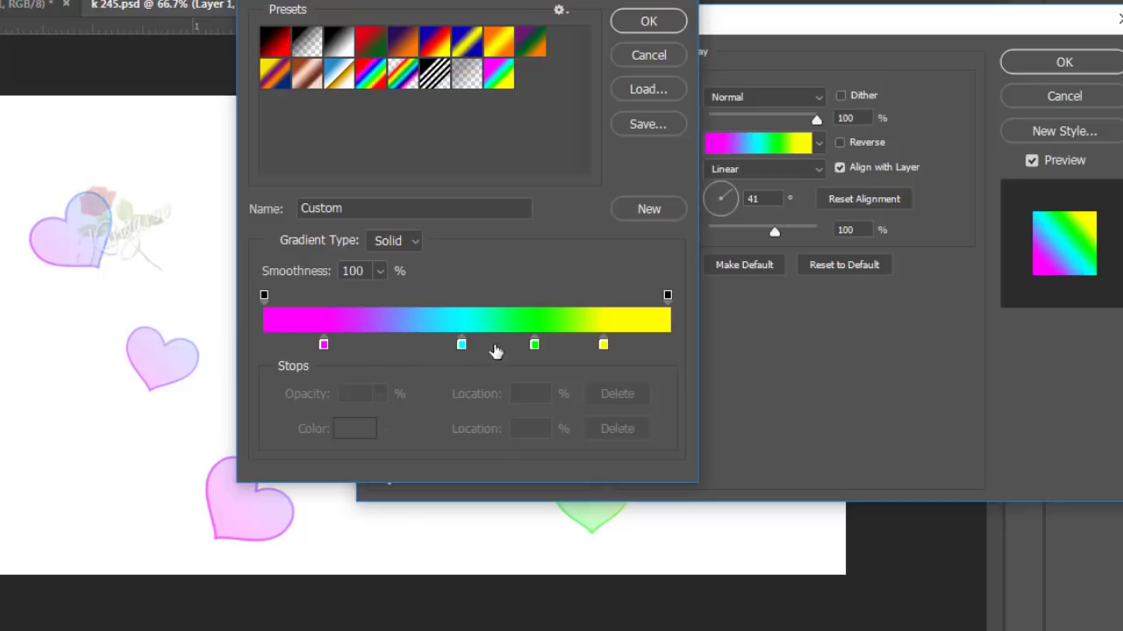
pyautogui.moveTo(603, 345); pyautogui.dragTo(708, 353)
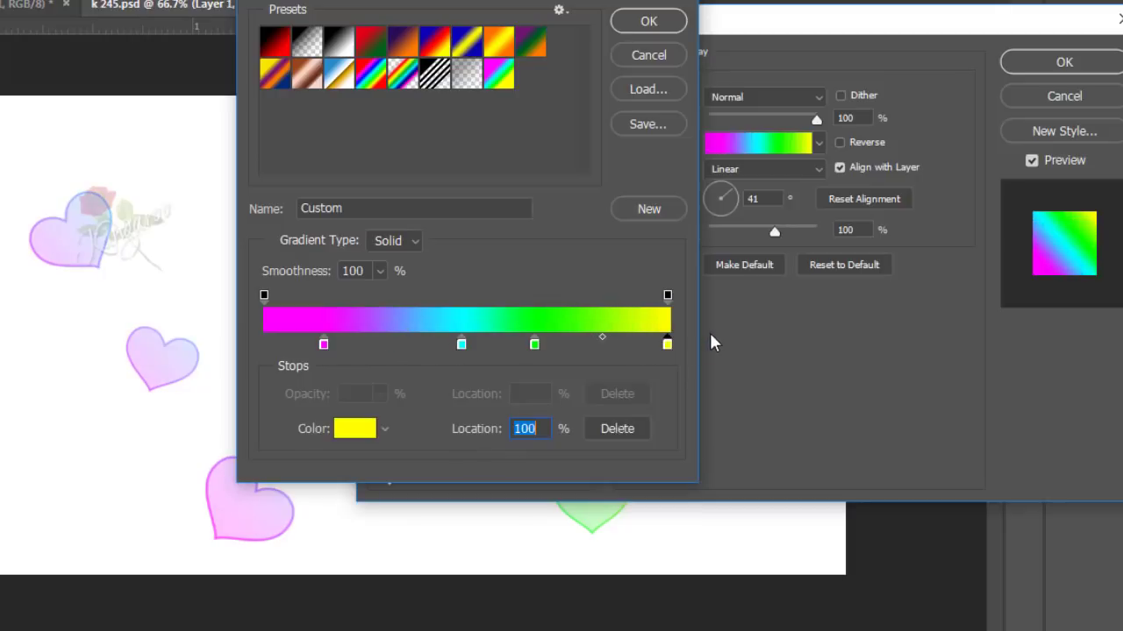
pyautogui.click(652, 24)
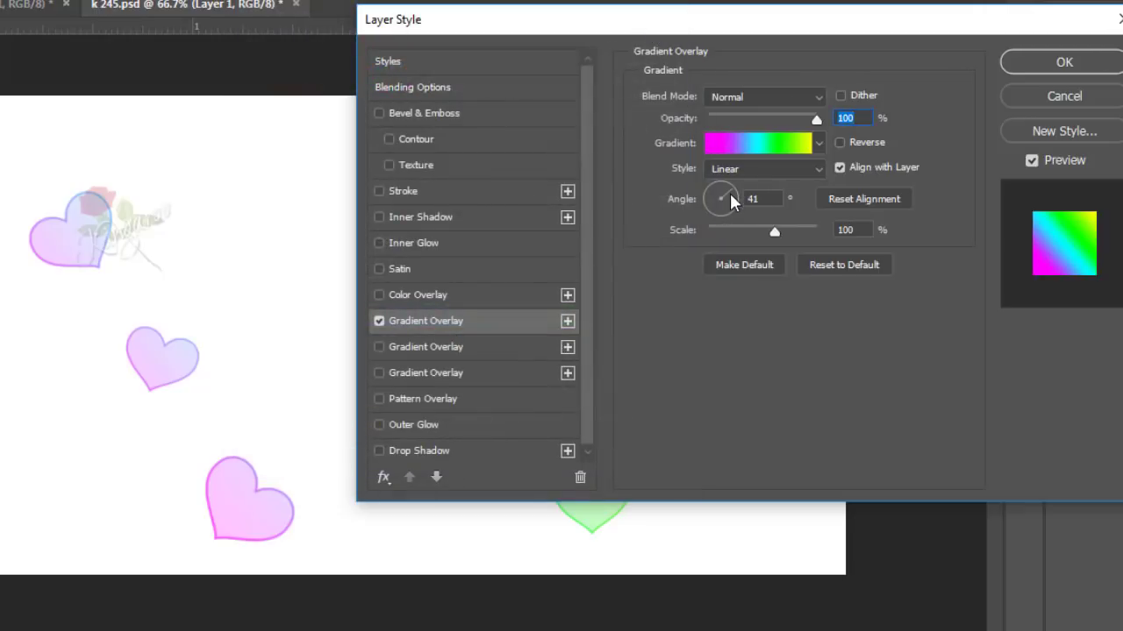
# - Rotate the Layer 1 gradient overlay angle to -53°
pyautogui.click(713, 209)
pyautogui.click(715, 183)
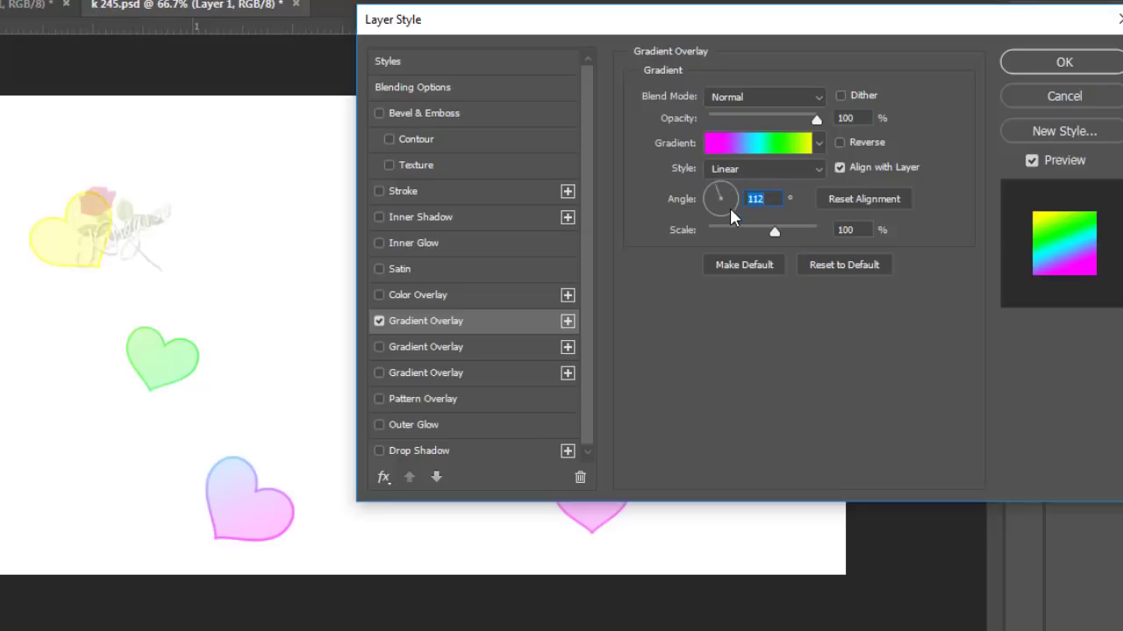
pyautogui.click(729, 209)
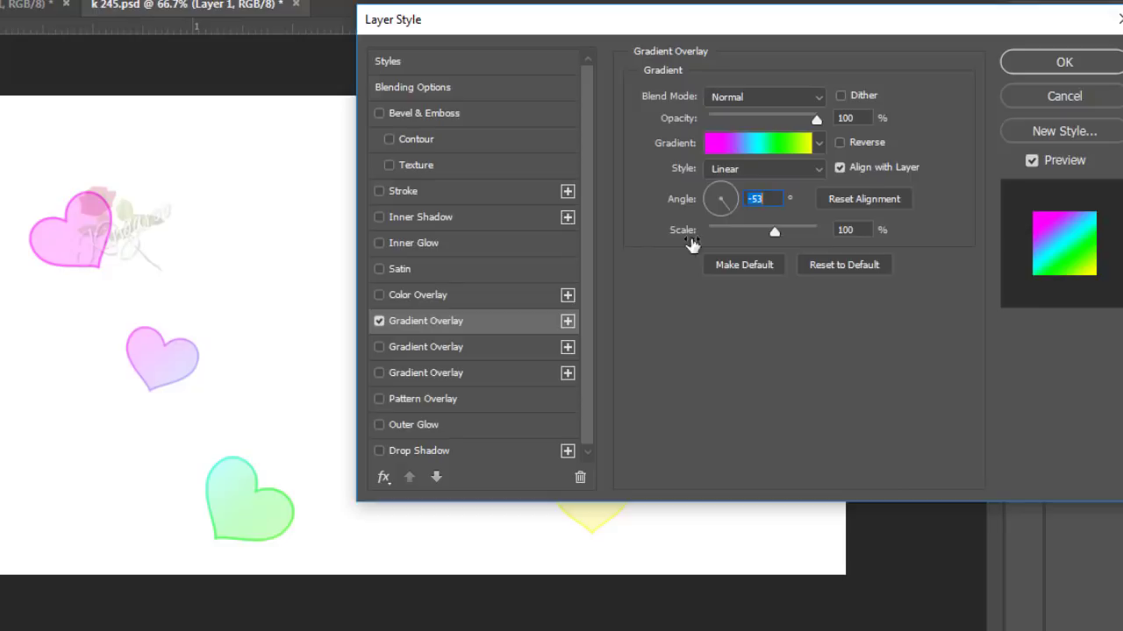
# - Add a drop shadow to Layer 1 with 15 px distance and 16 px size
pyautogui.click(504, 453)
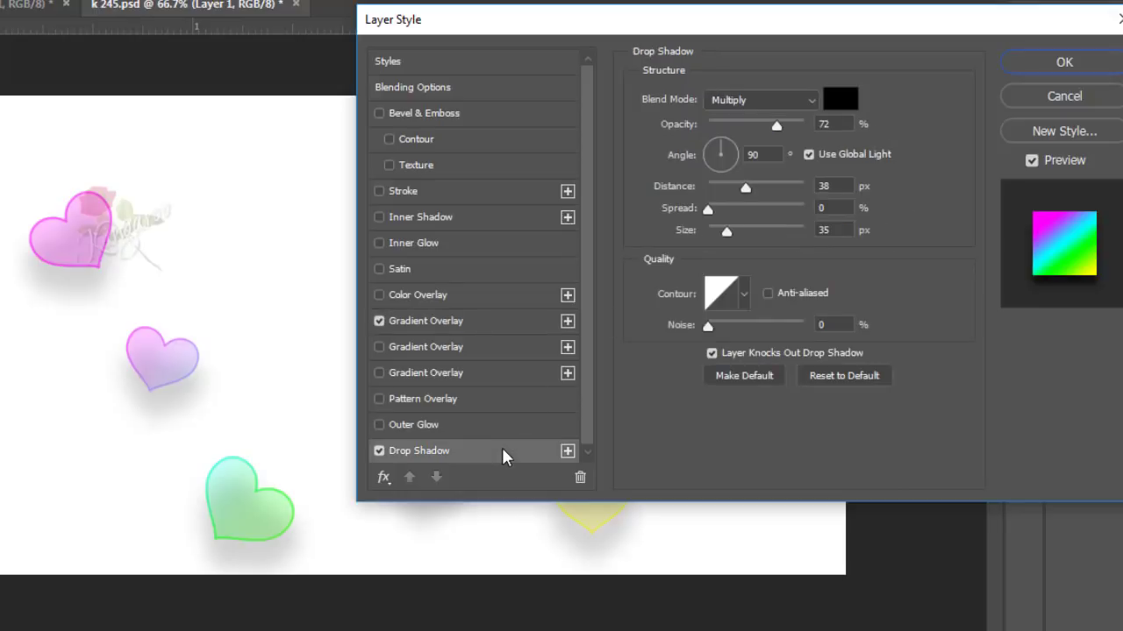
pyautogui.click(831, 186)
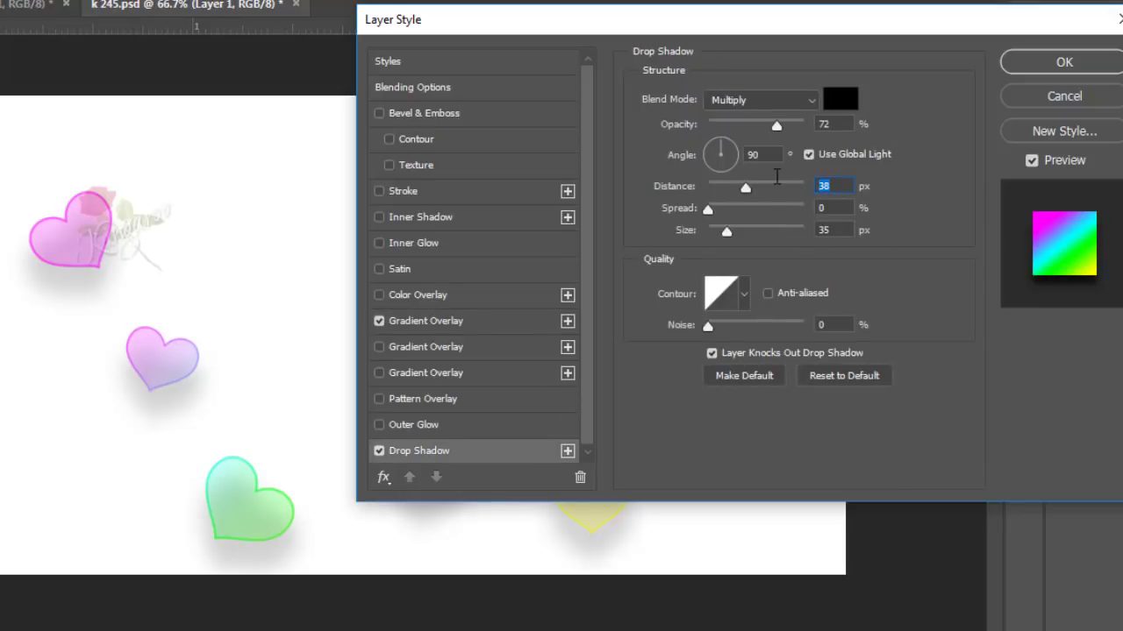
pyautogui.write('15')
pyautogui.click(824, 230)
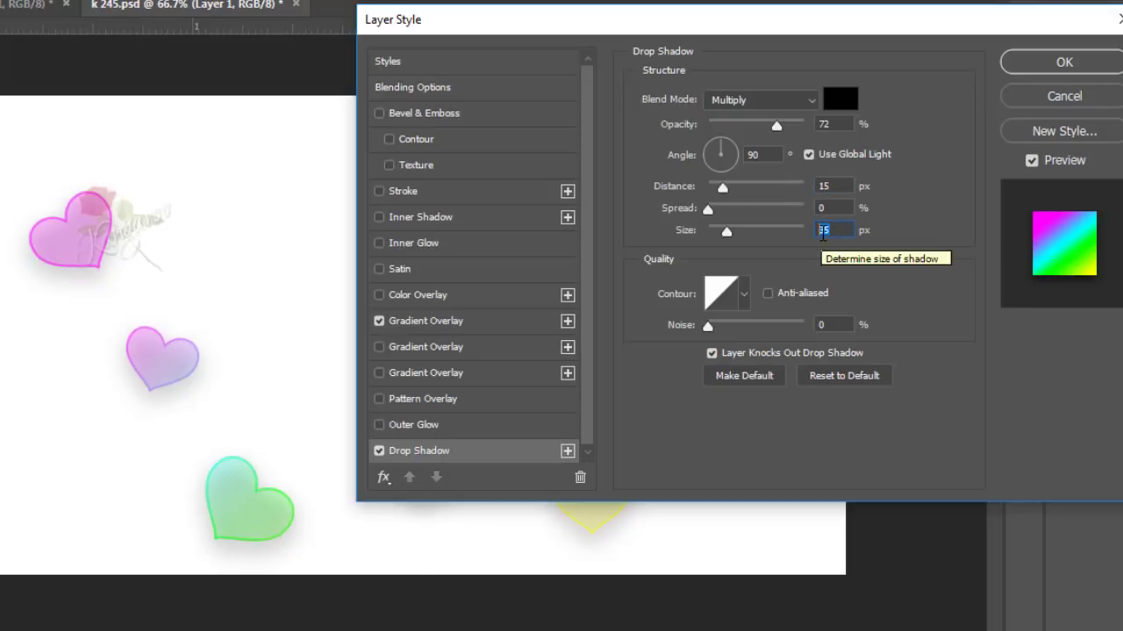
pyautogui.write('16')
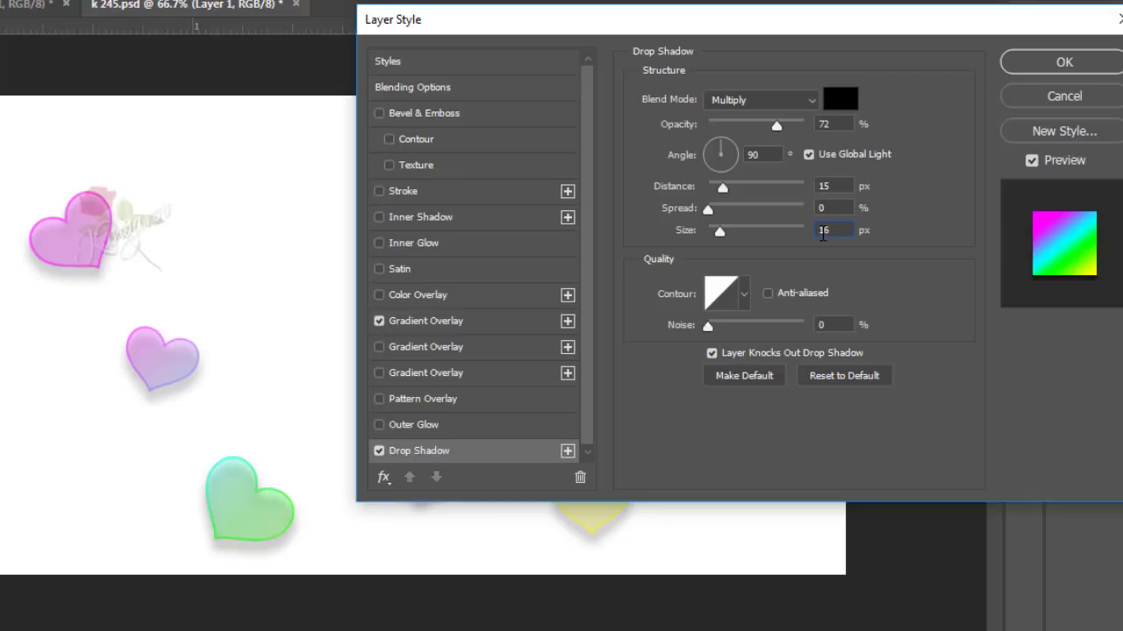
# - Apply Layer 1's style, then show Layer 2 and add a drop shadow to it
pyautogui.click(1086, 60)
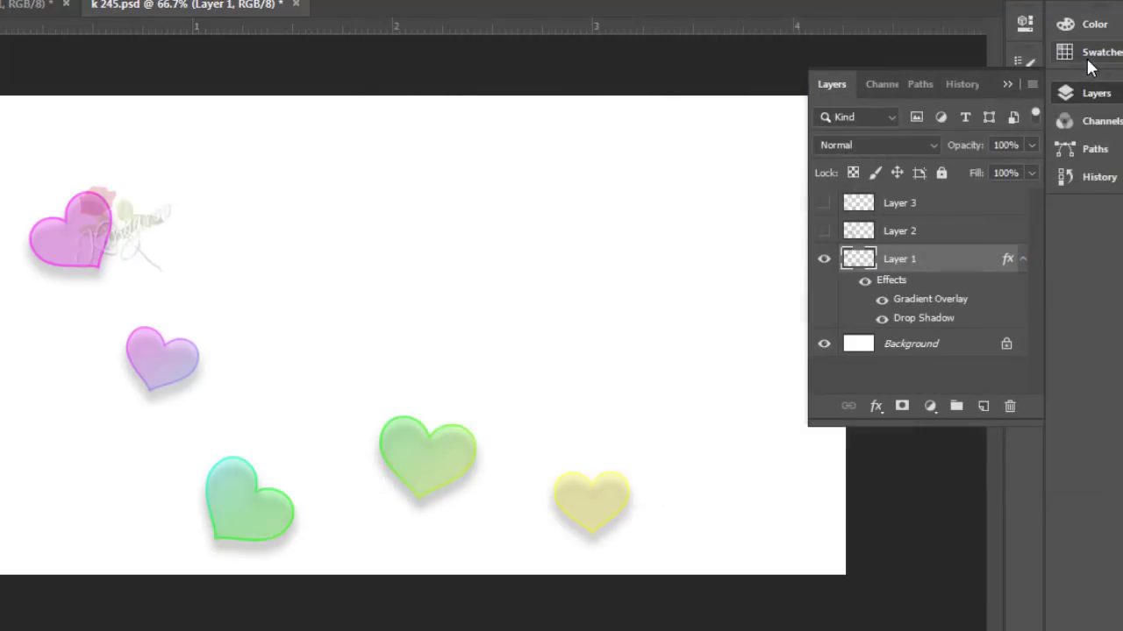
pyautogui.click(823, 231)
pyautogui.click(915, 233)
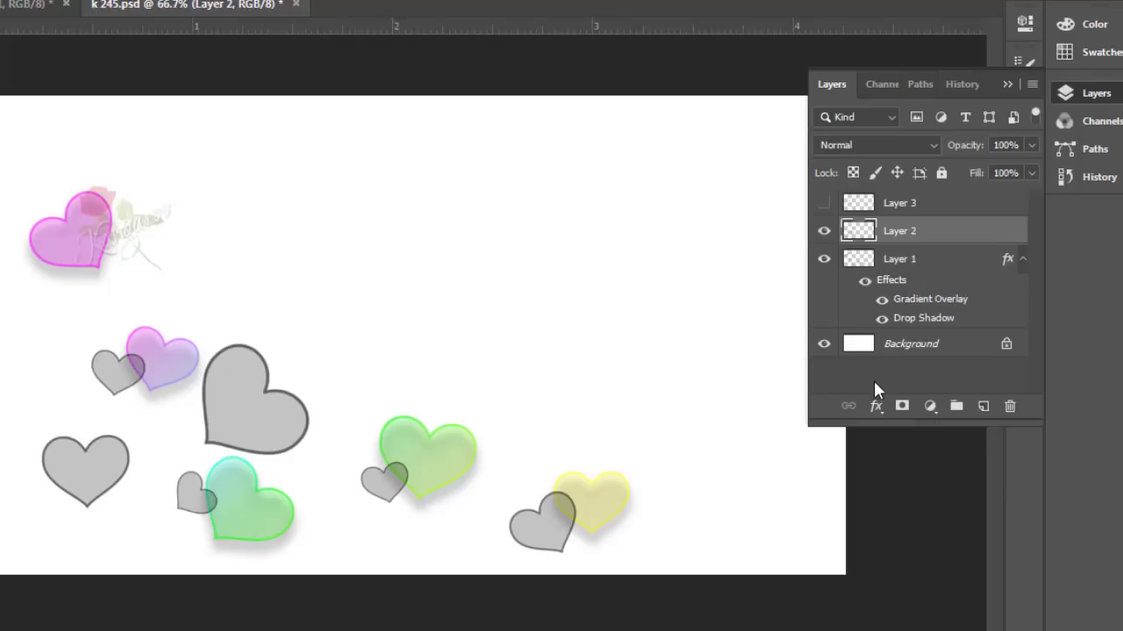
pyautogui.click(875, 406)
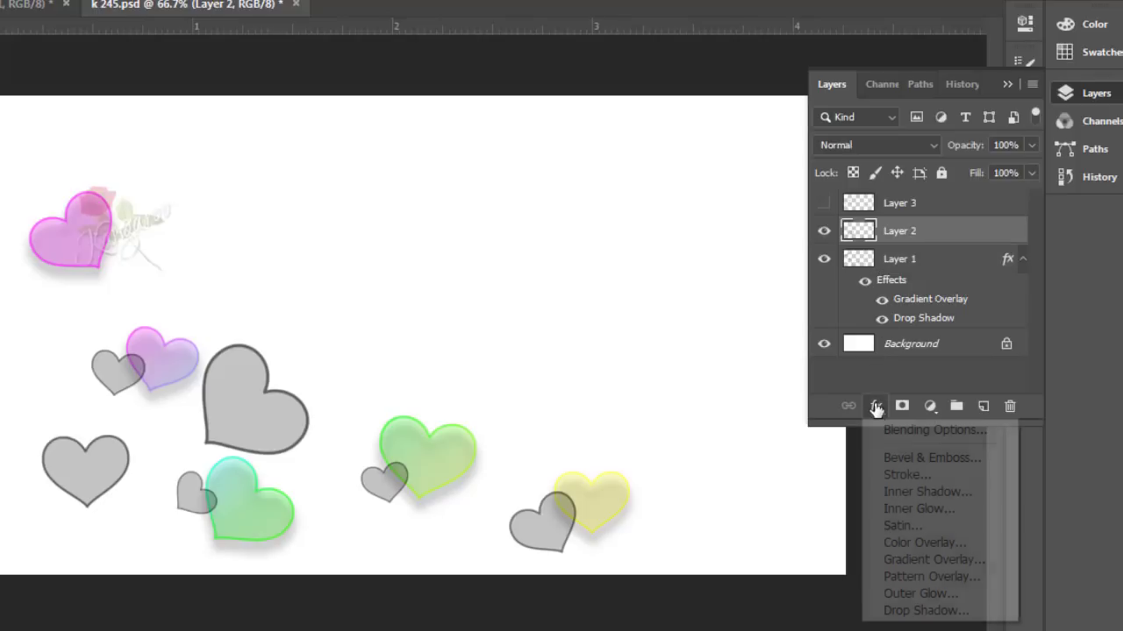
pyautogui.click(913, 612)
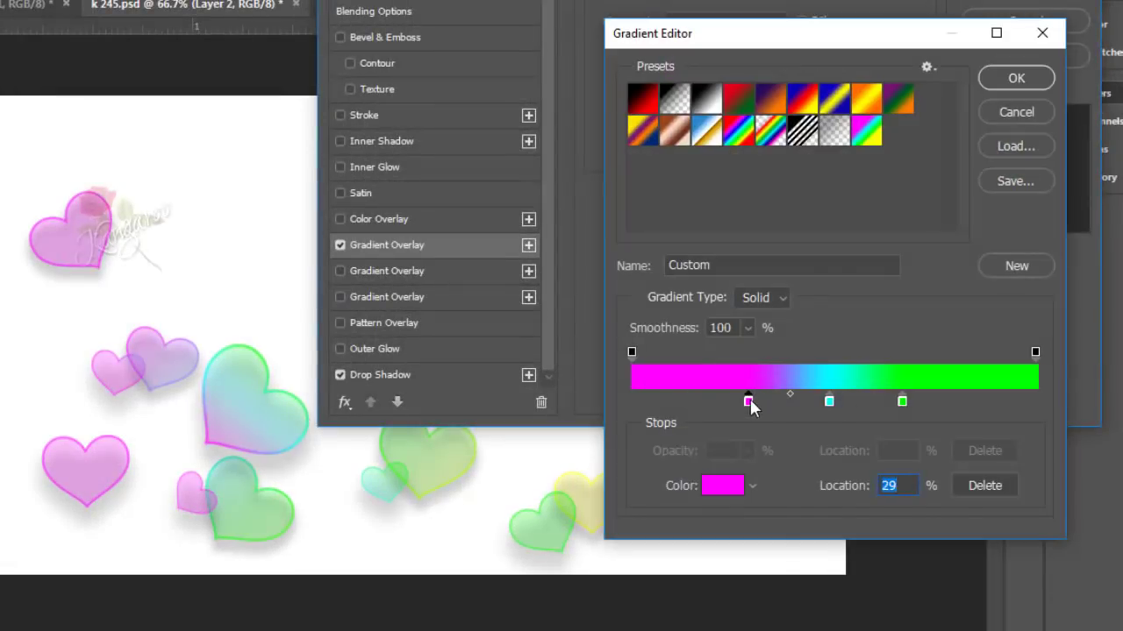
# - Adjust Layer 2's gradient overlay colour stops and set its angle to 135°
pyautogui.click(906, 401)
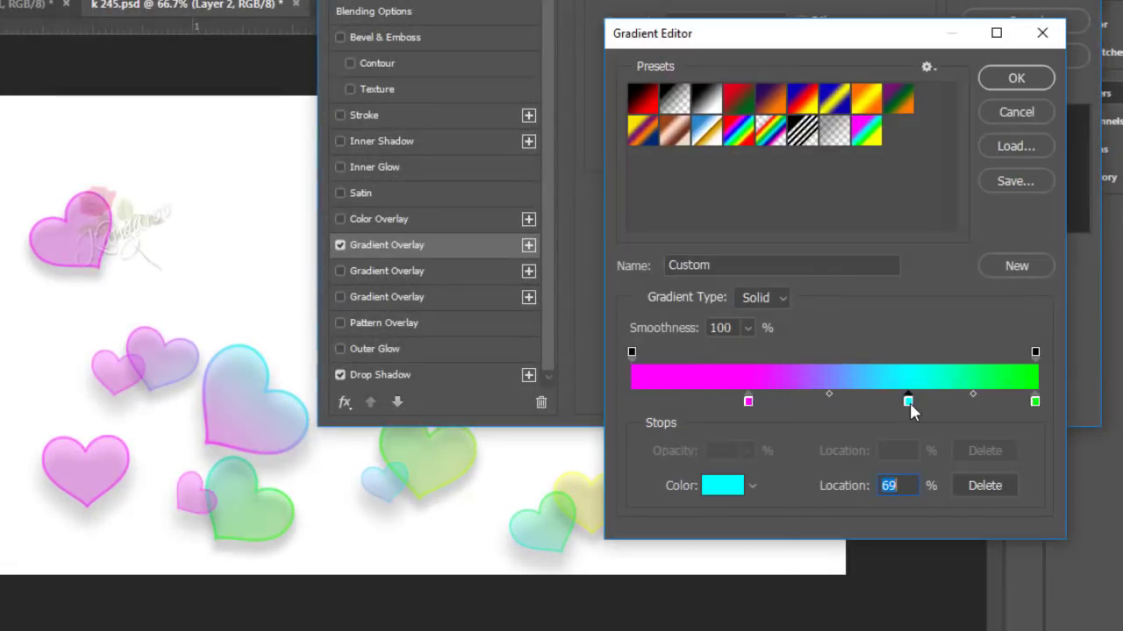
pyautogui.click(1017, 78)
pyautogui.click(673, 115)
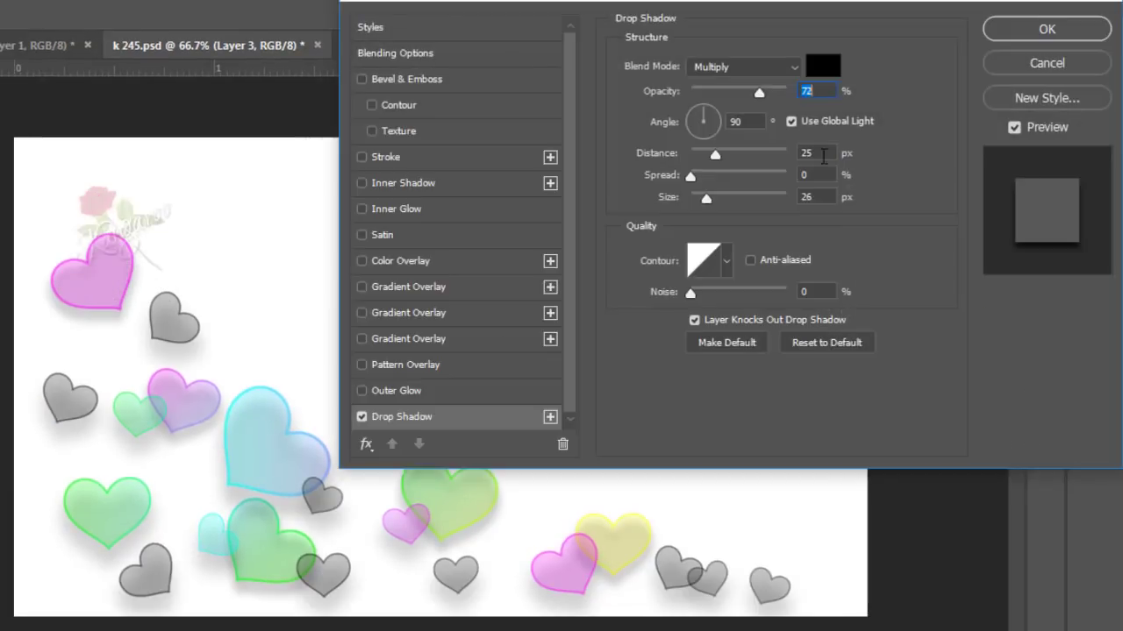
# - Give Layer 3's gradient overlay a magenta stop moved further along, and finish the layer style
pyautogui.click(468, 287)
pyautogui.click(730, 107)
pyautogui.click(770, 443)
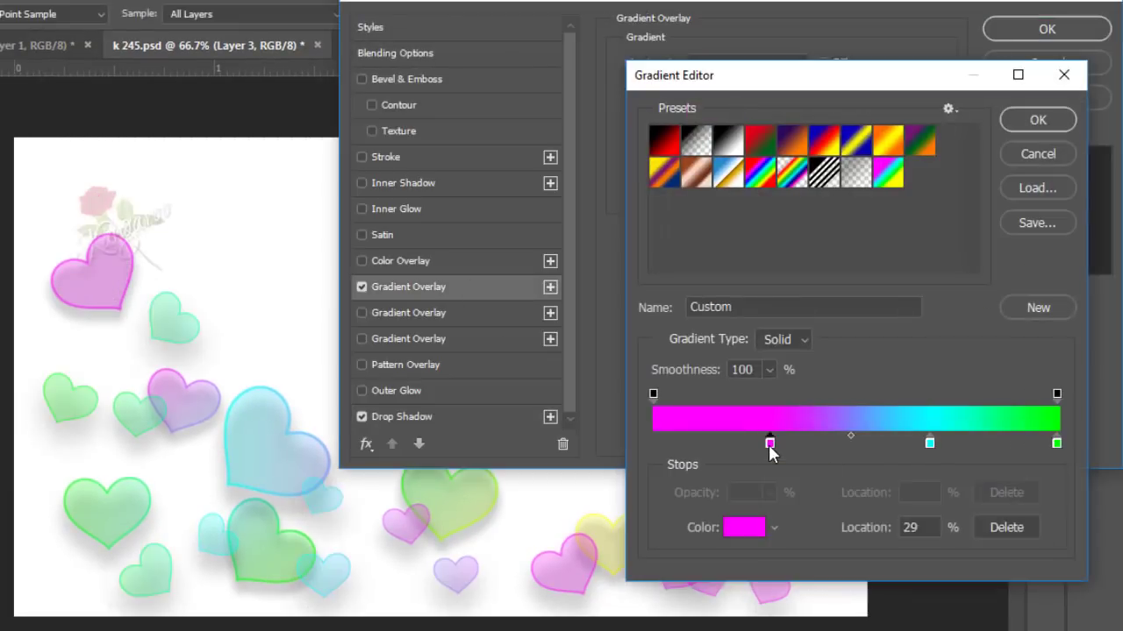
pyautogui.moveTo(769, 443); pyautogui.dragTo(877, 443)
pyautogui.click(1044, 118)
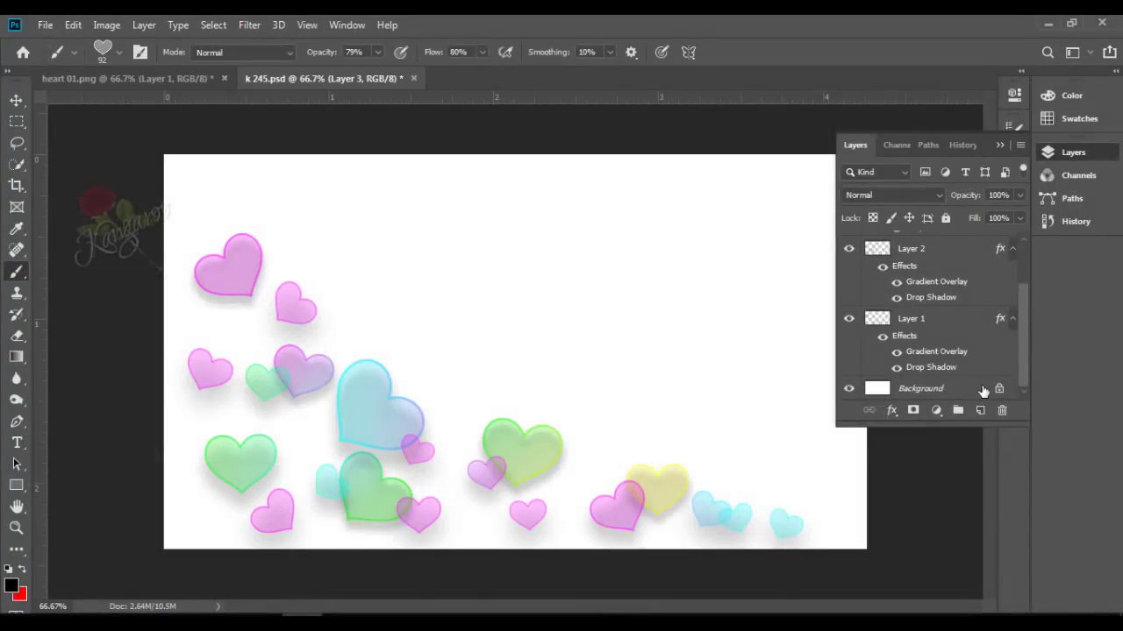
# - With the Background layer selected, set the background colour to web-safe grey #666666
pyautogui.click(966, 391)
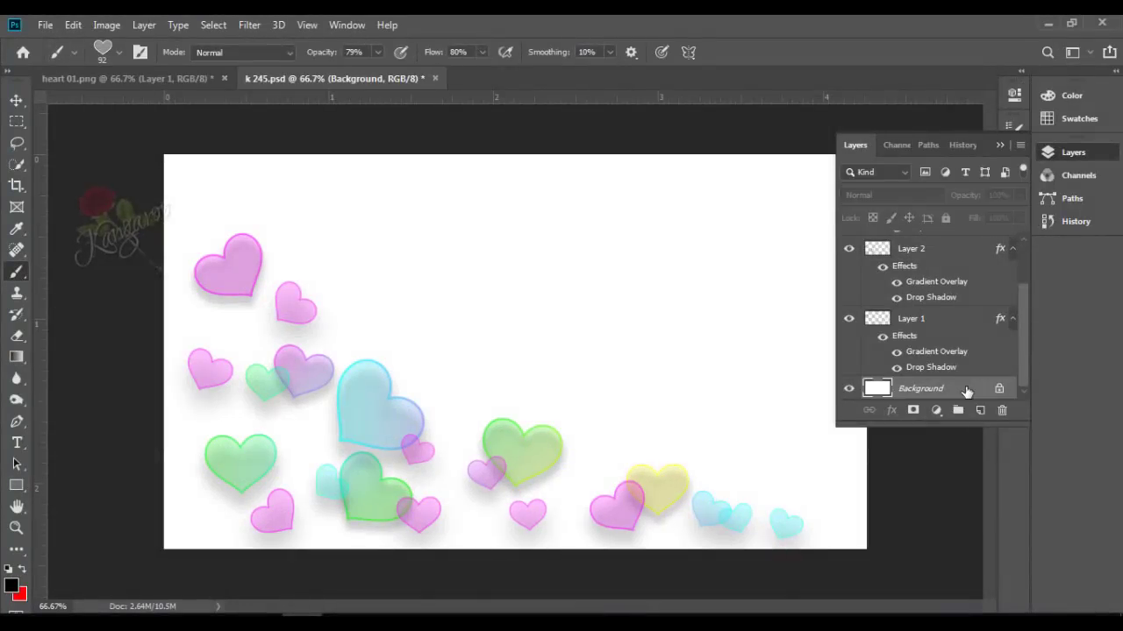
pyautogui.click(22, 598)
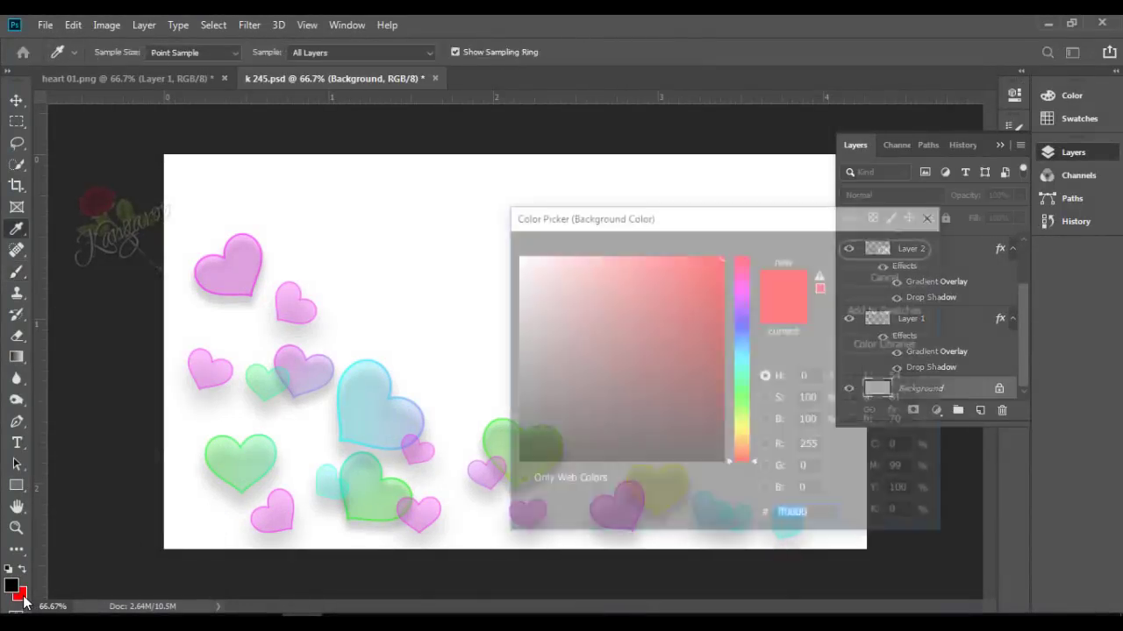
pyautogui.click(516, 388)
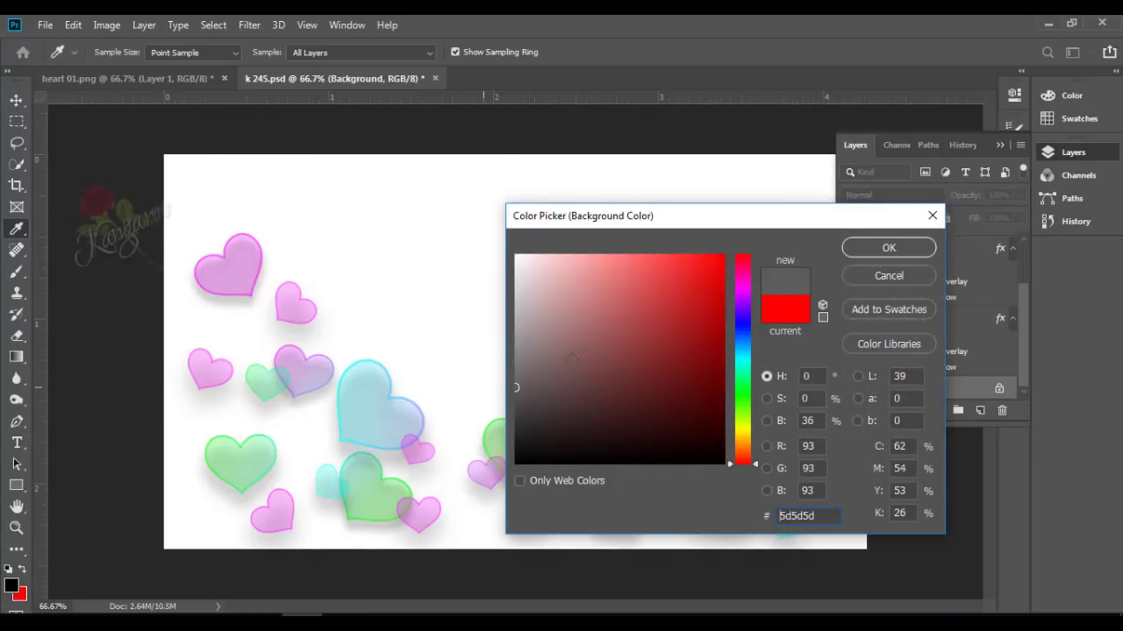
pyautogui.click(823, 305)
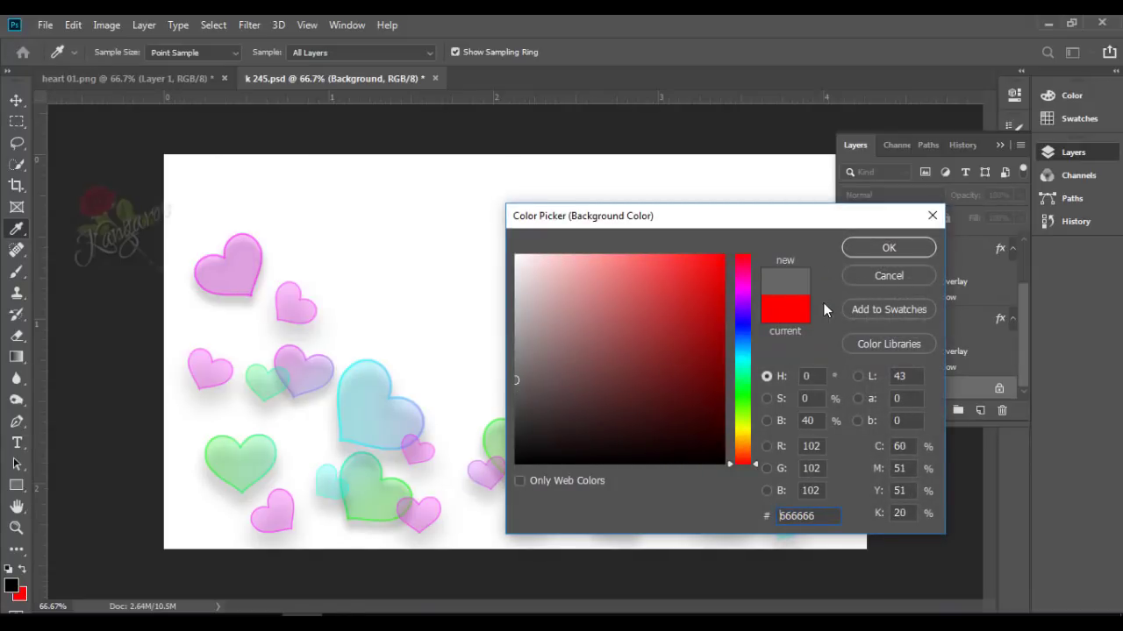
pyautogui.click(877, 249)
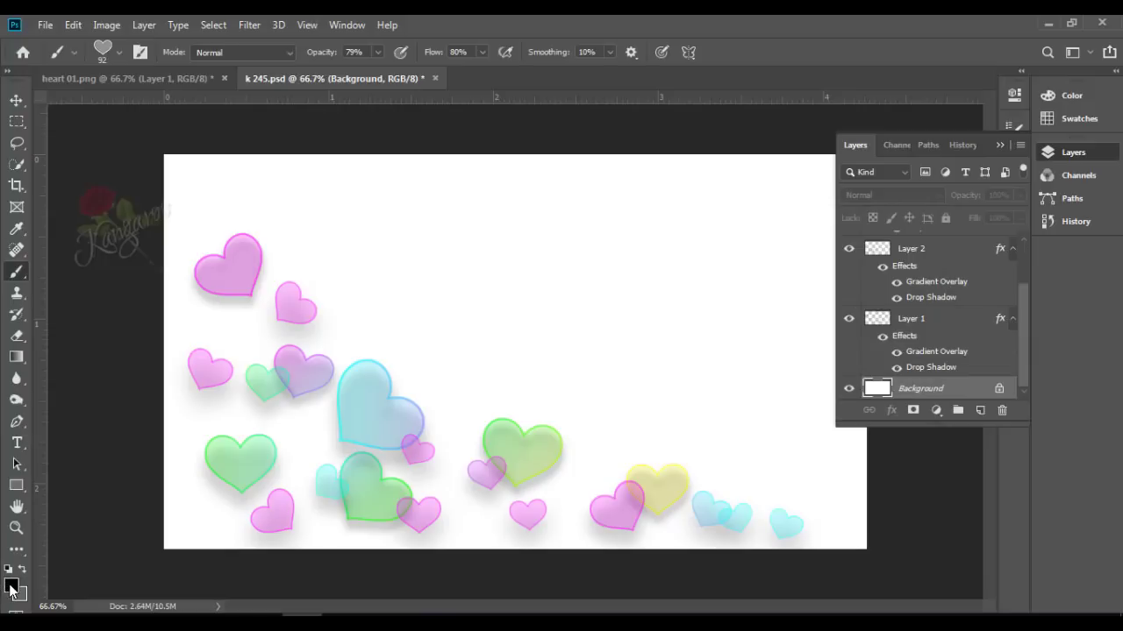
# - Set the foreground colour to light grey #b7b7b7
pyautogui.click(11, 586)
pyautogui.click(516, 314)
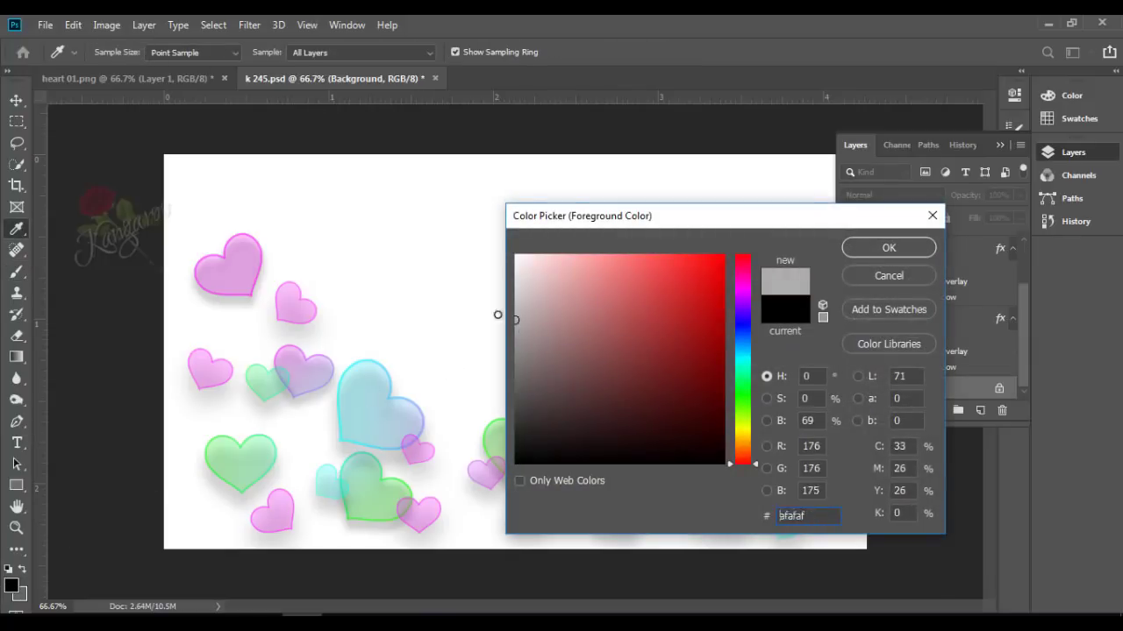
pyautogui.click(822, 307)
pyautogui.click(868, 251)
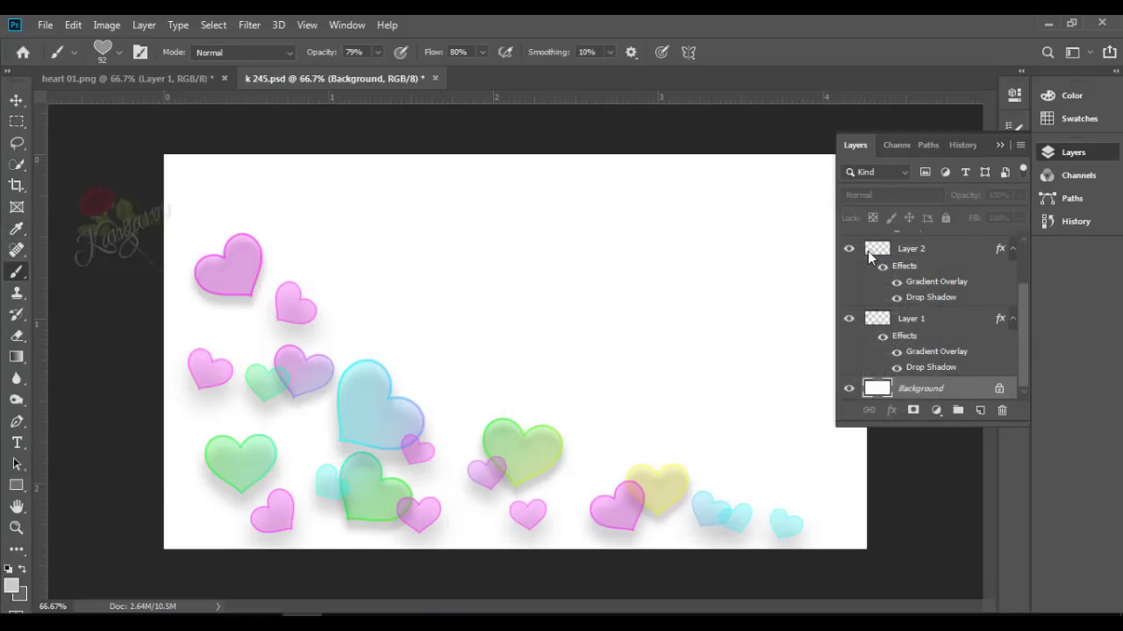
# - Fill the Background with a light-to-grey diagonal gradient from upper right to lower left
pyautogui.click(17, 357)
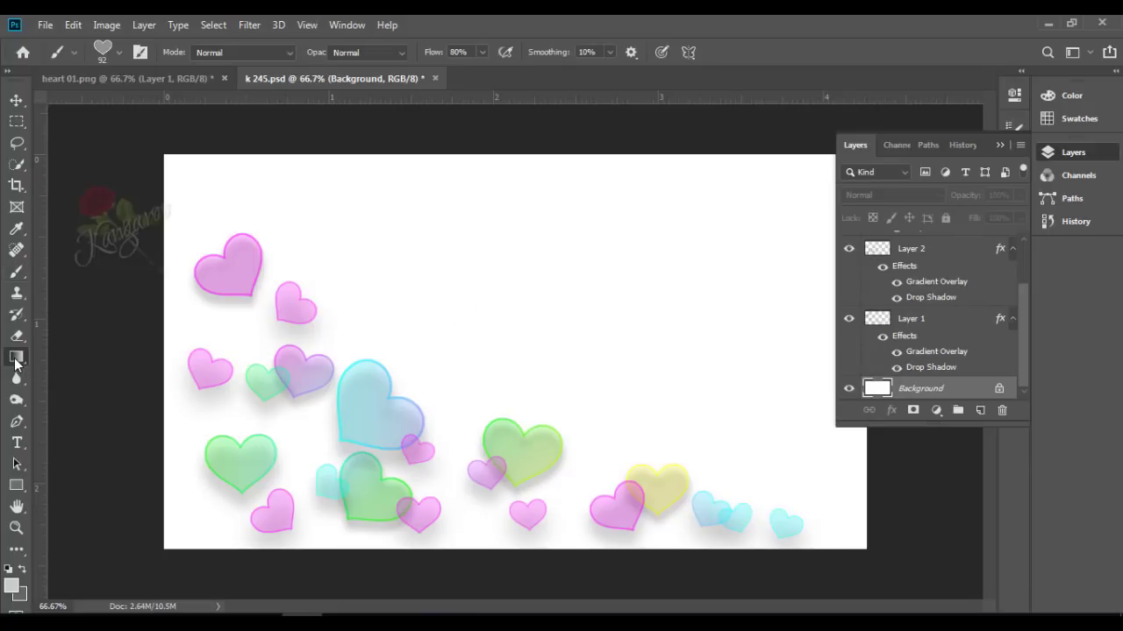
pyautogui.moveTo(799, 181); pyautogui.dragTo(367, 510)
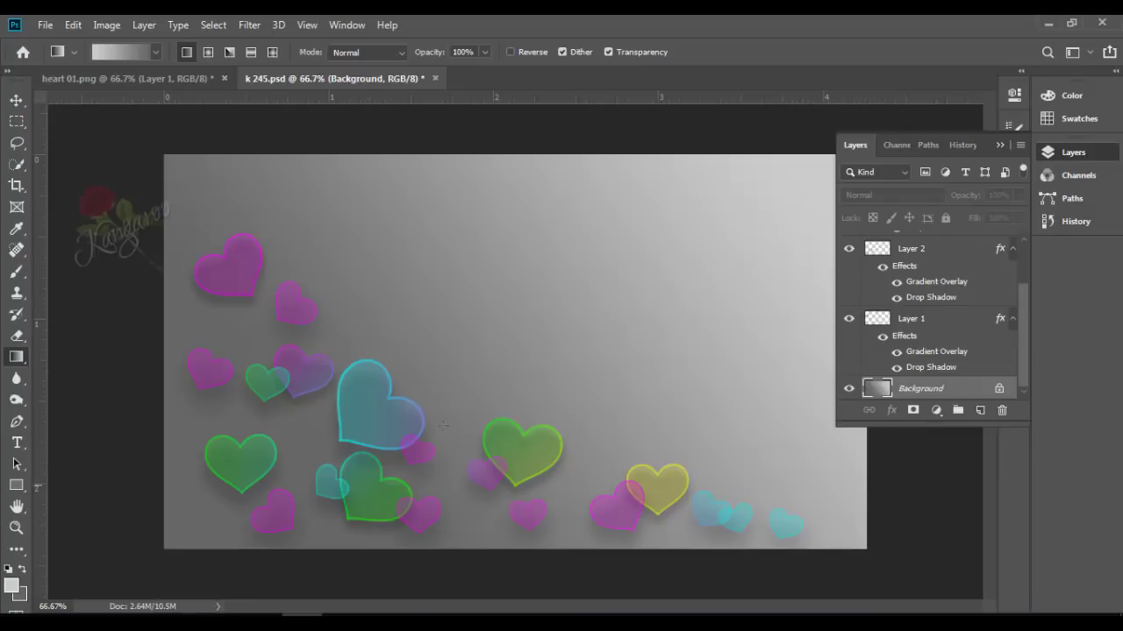
pyautogui.moveTo(645, 177); pyautogui.dragTo(376, 511)
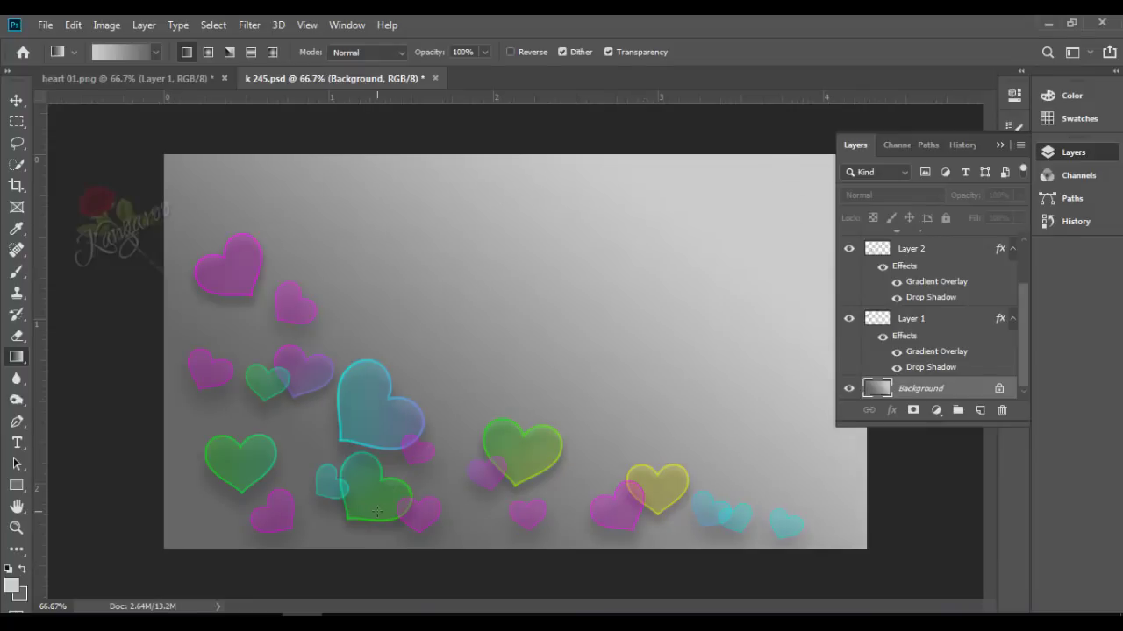